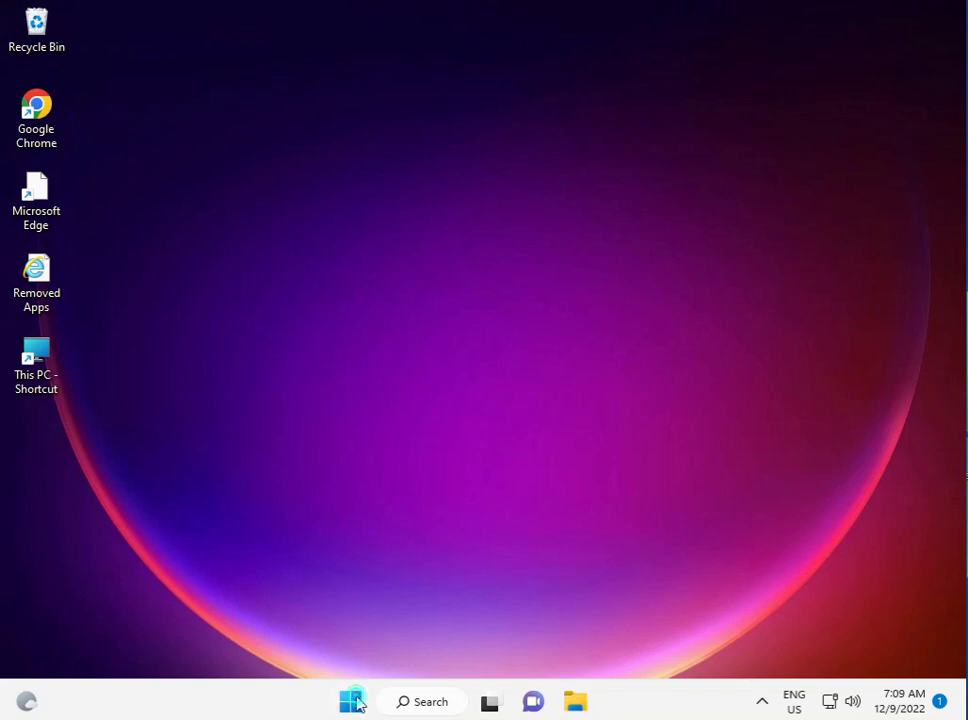
Search Start for 'cmd' and run Command Prompt as administrator
{"action": "left_click", "coordinate": [352, 702]}
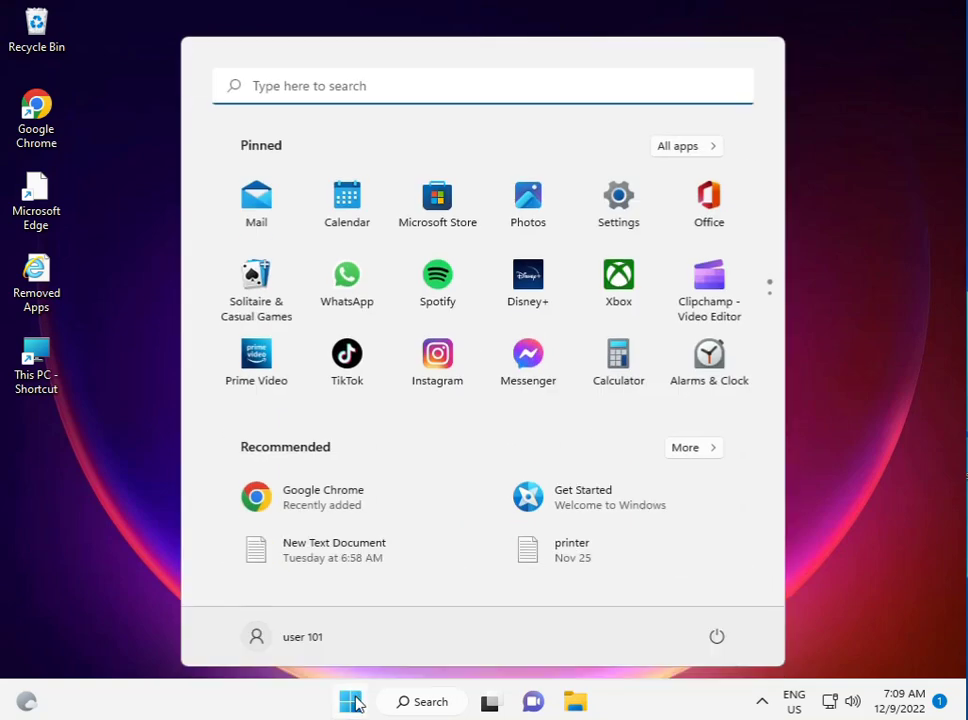
{"action": "type", "text": "cmd"}
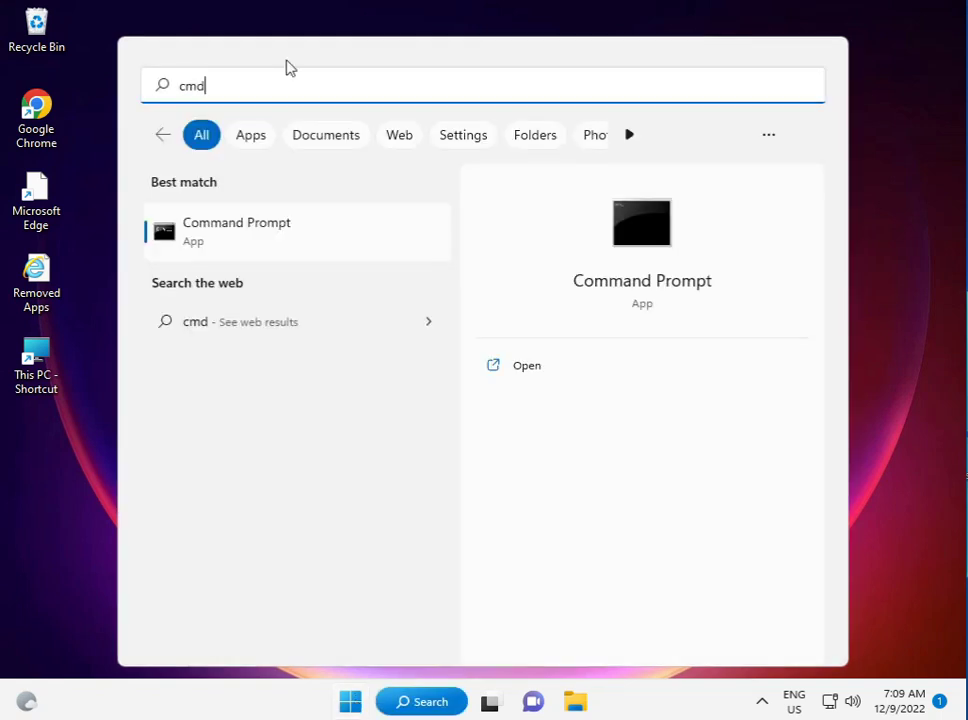
{"action": "right_click", "coordinate": [296, 232]}
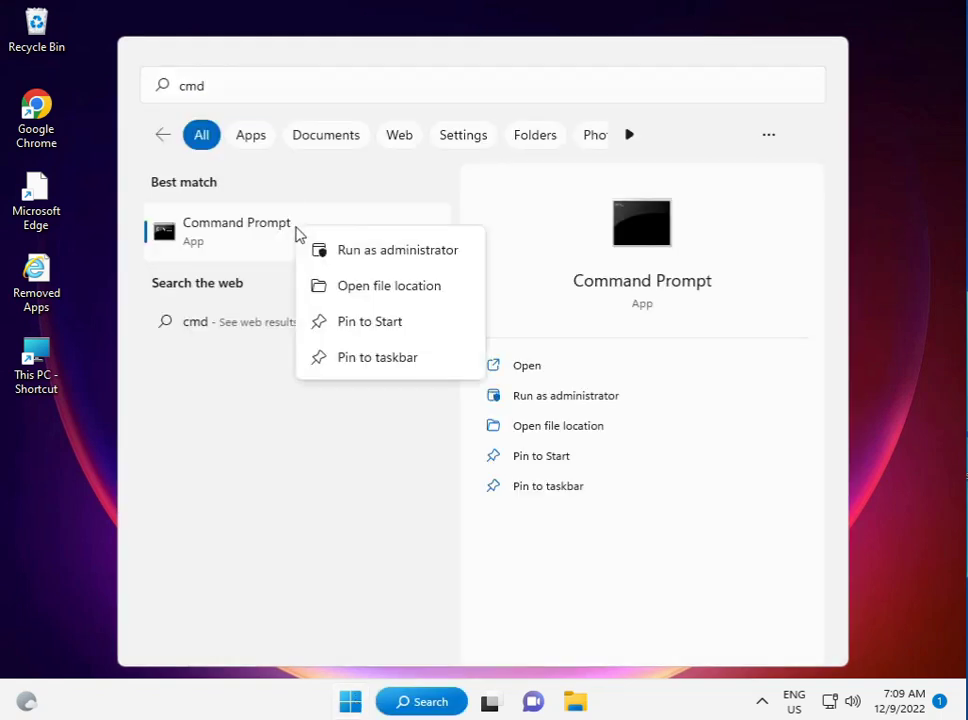
{"action": "left_click", "coordinate": [316, 249]}
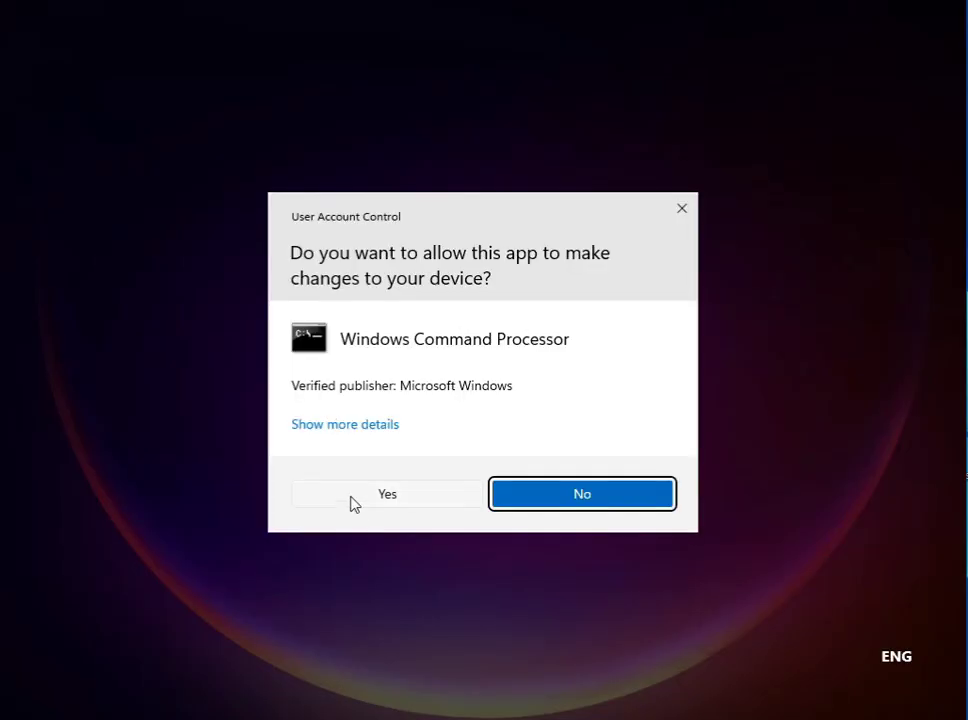
Allow the UAC prompt and move the administrator Command Prompt to the top of the screen
{"action": "left_click", "coordinate": [353, 500]}
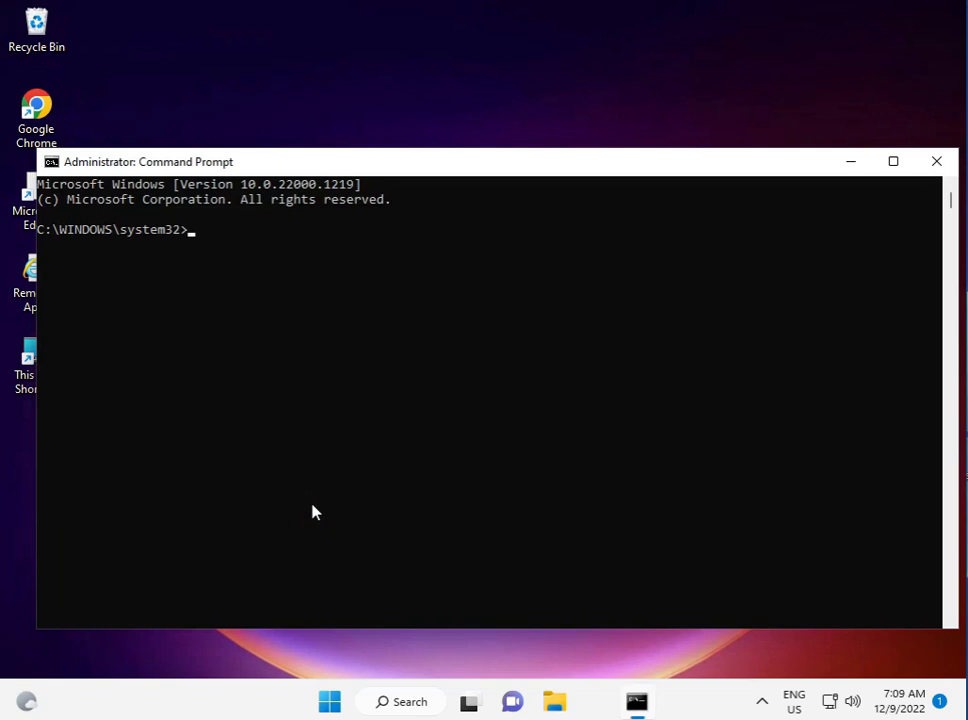
{"action": "left_click", "coordinate": [492, 160]}
{"action": "left_click_drag", "start_coordinate": [492, 160], "coordinate": [499, 29]}
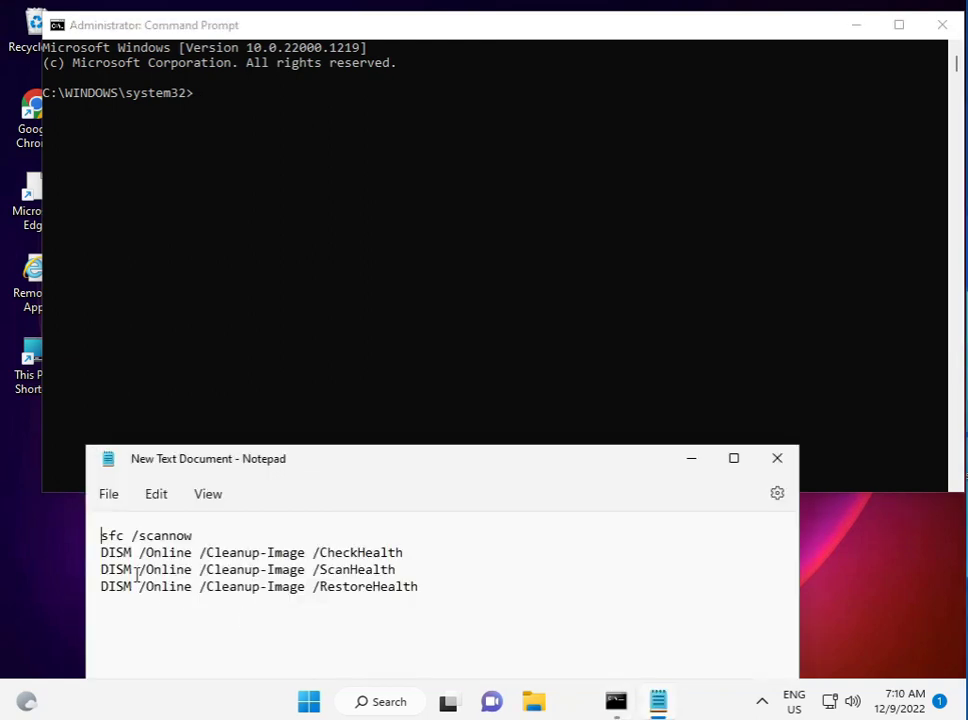
In the Notepad repair note, select the sfc /scannow line
{"action": "left_click", "coordinate": [94, 538]}
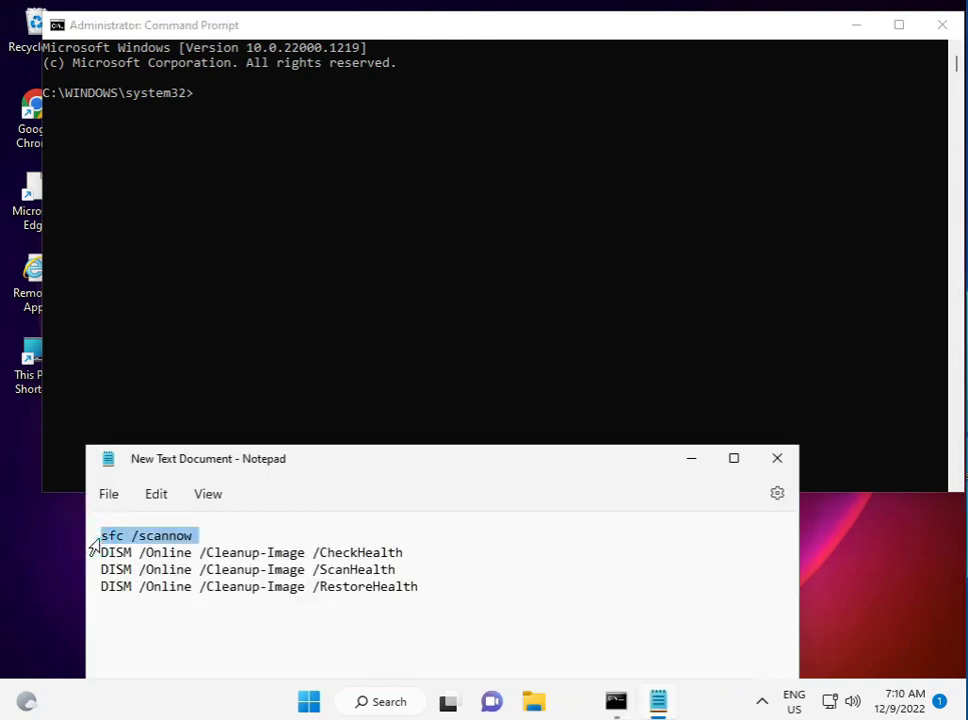
{"action": "left_click", "coordinate": [94, 556]}
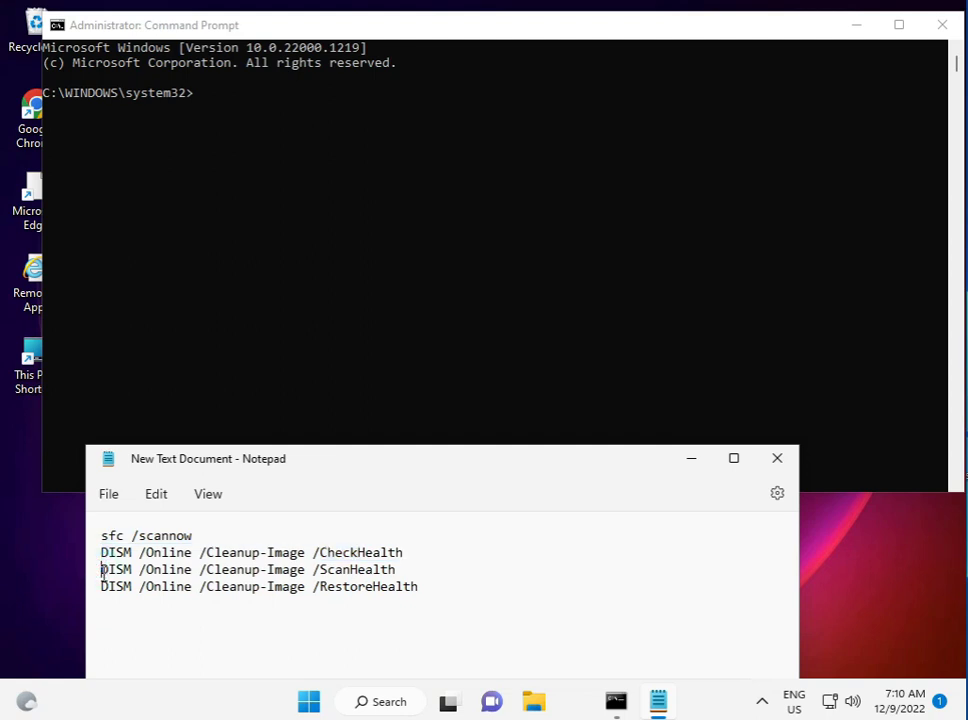
{"action": "left_click", "coordinate": [94, 571]}
{"action": "left_click", "coordinate": [93, 589]}
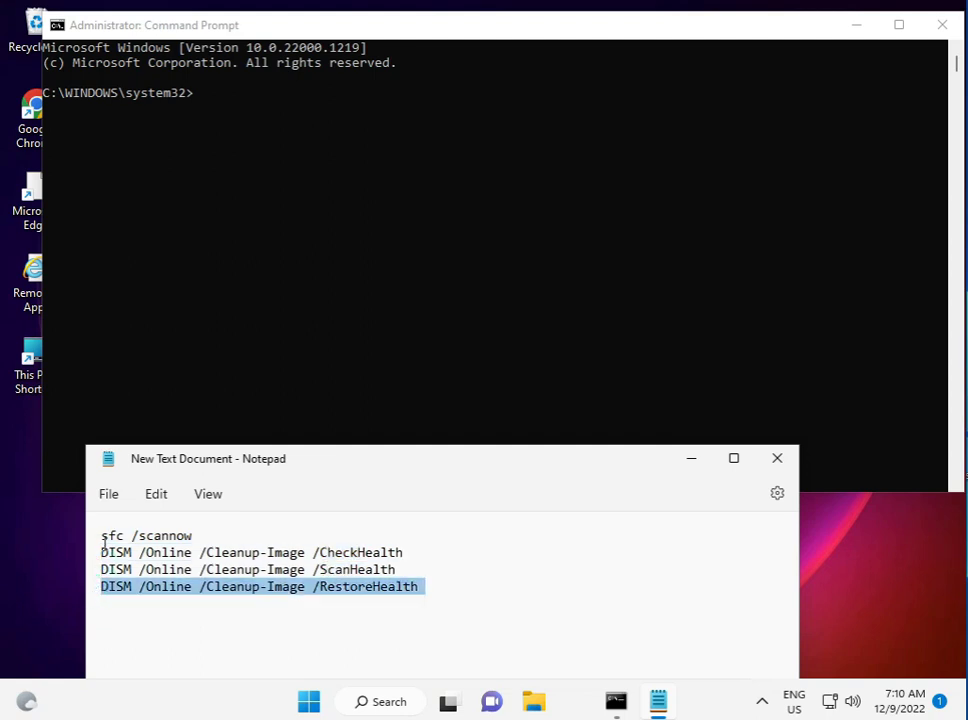
{"action": "left_click_drag", "start_coordinate": [102, 537], "coordinate": [201, 551]}
{"action": "left_click", "coordinate": [194, 536]}
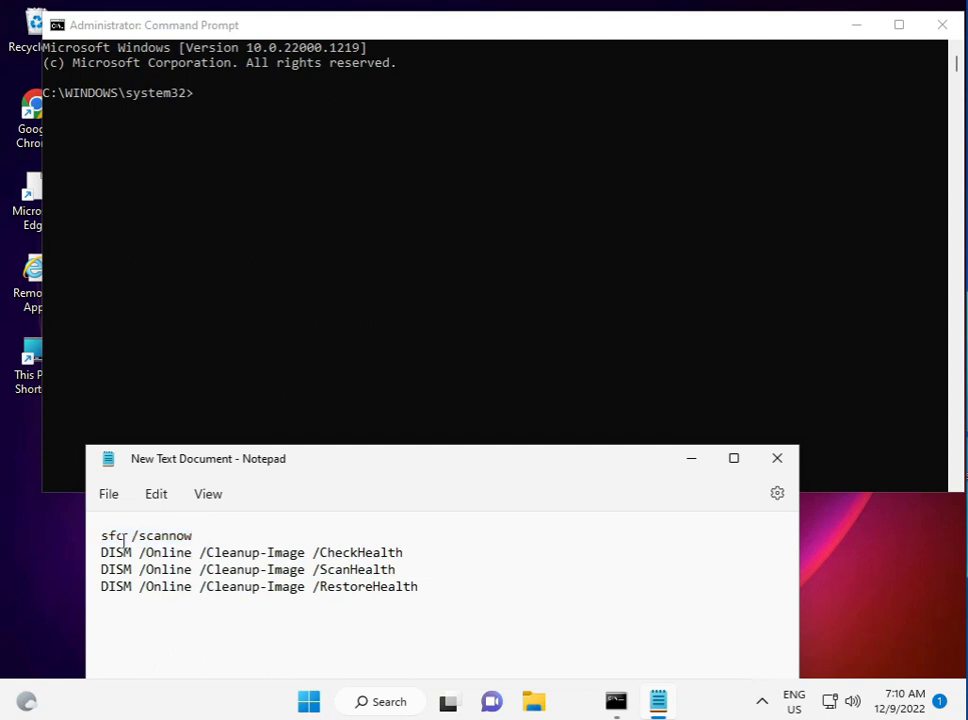
{"action": "left_click_drag", "start_coordinate": [102, 537], "coordinate": [197, 536]}
{"action": "key", "text": "cmd+c"}
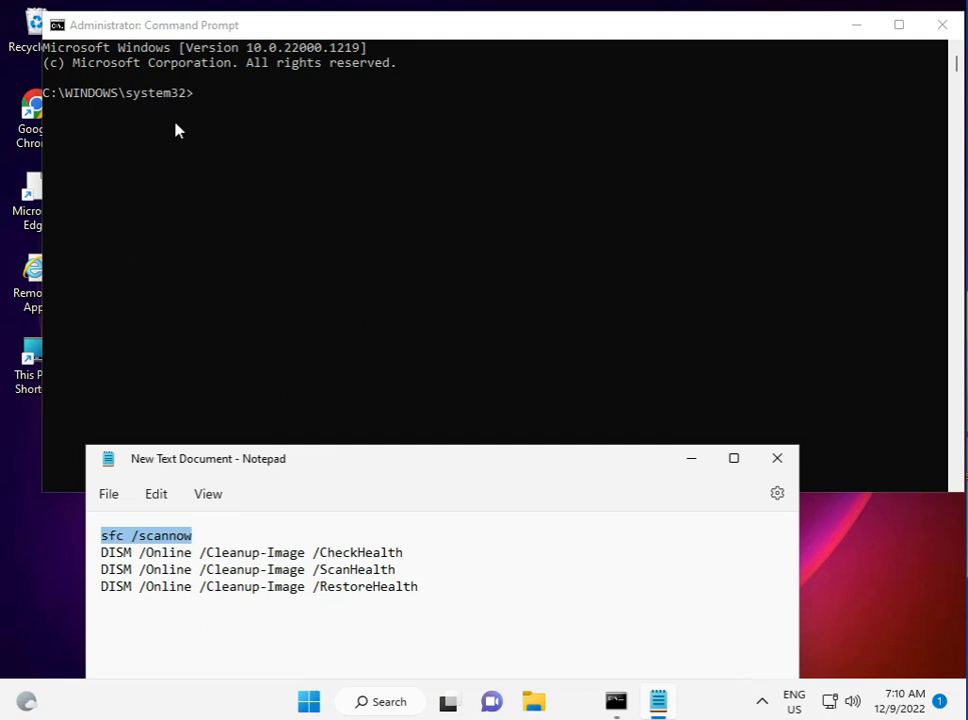
Paste sfc /scannow into the administrator Command Prompt and run it
{"action": "left_click", "coordinate": [197, 100]}
{"action": "right_click", "coordinate": [197, 98]}
{"action": "left_click", "coordinate": [197, 97]}
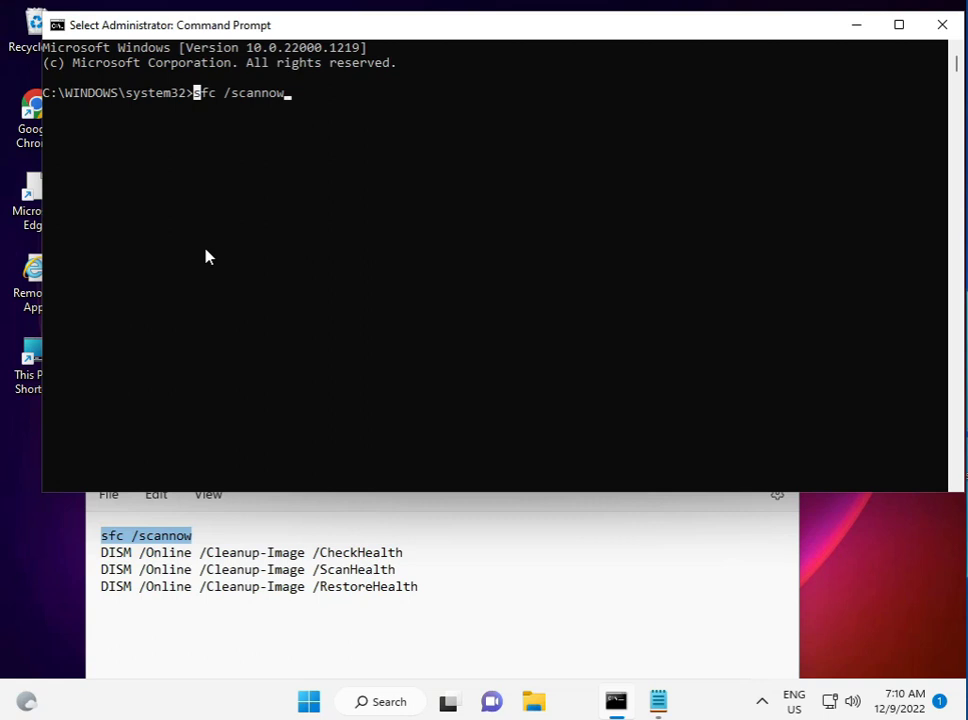
{"action": "key", "text": "Escape"}
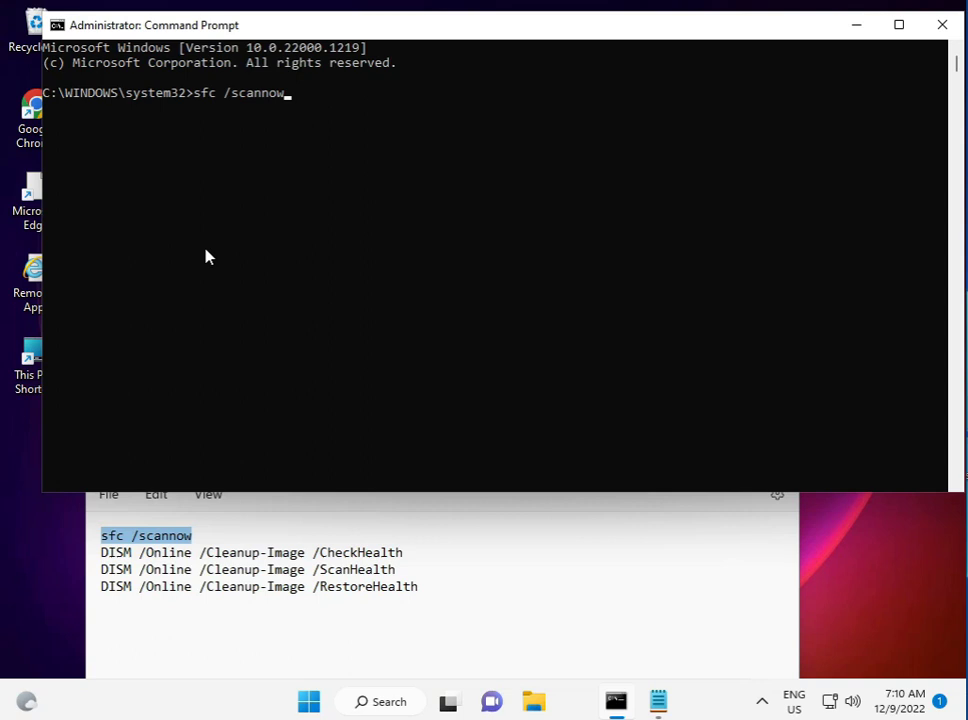
{"action": "key", "text": "Return"}
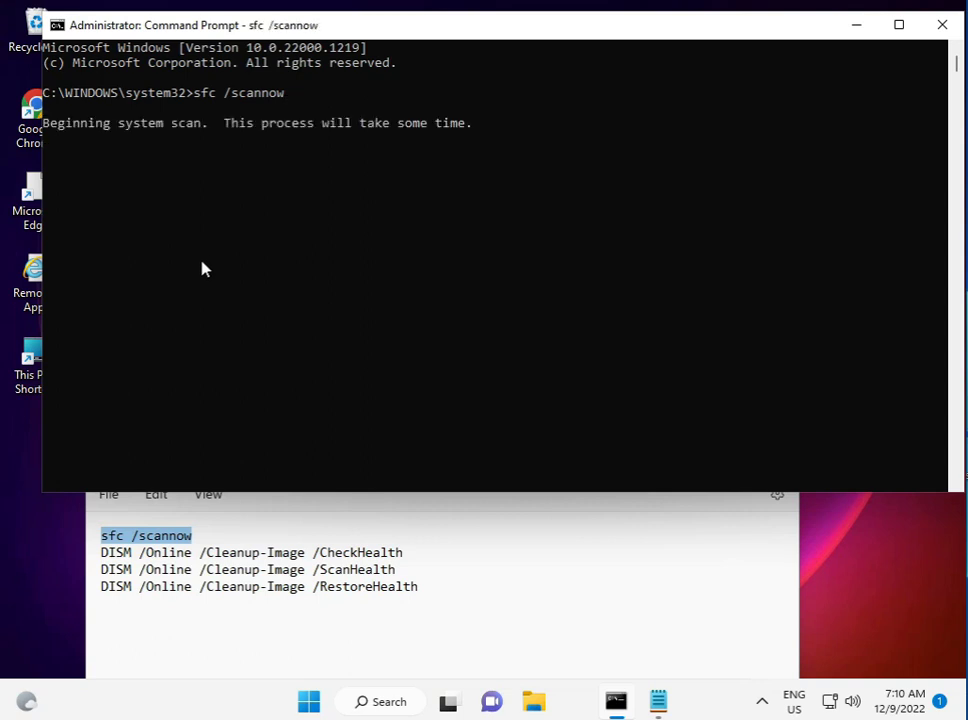
Review the DISM CheckHealth, ScanHealth and RestoreHealth lines, then close Notepad and Command Prompt
{"action": "triple_click", "coordinate": [100, 560]}
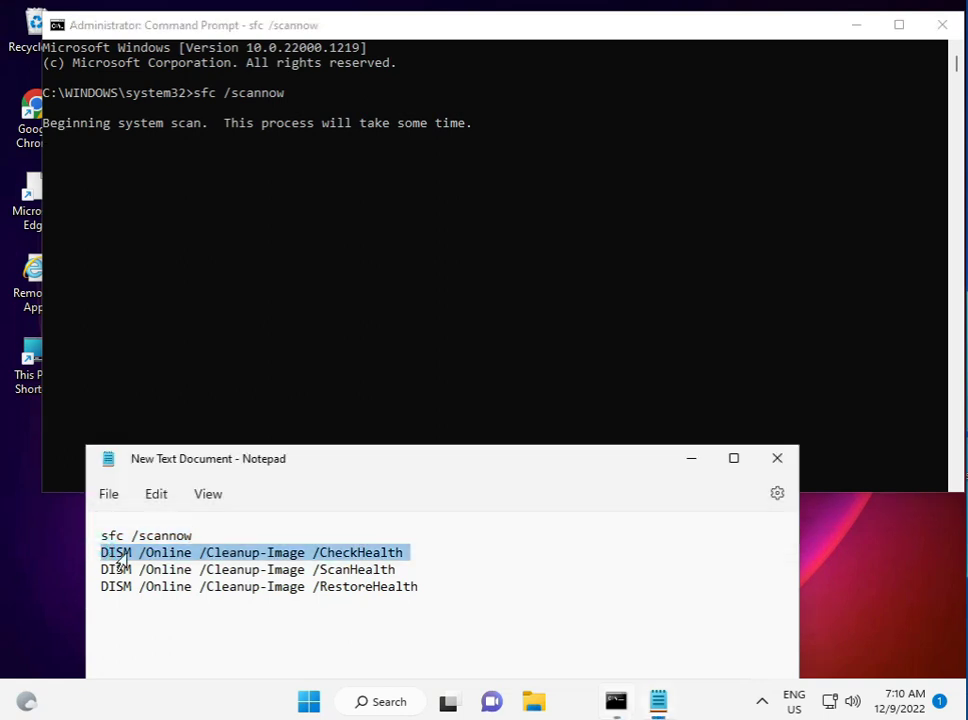
{"action": "triple_click", "coordinate": [97, 570]}
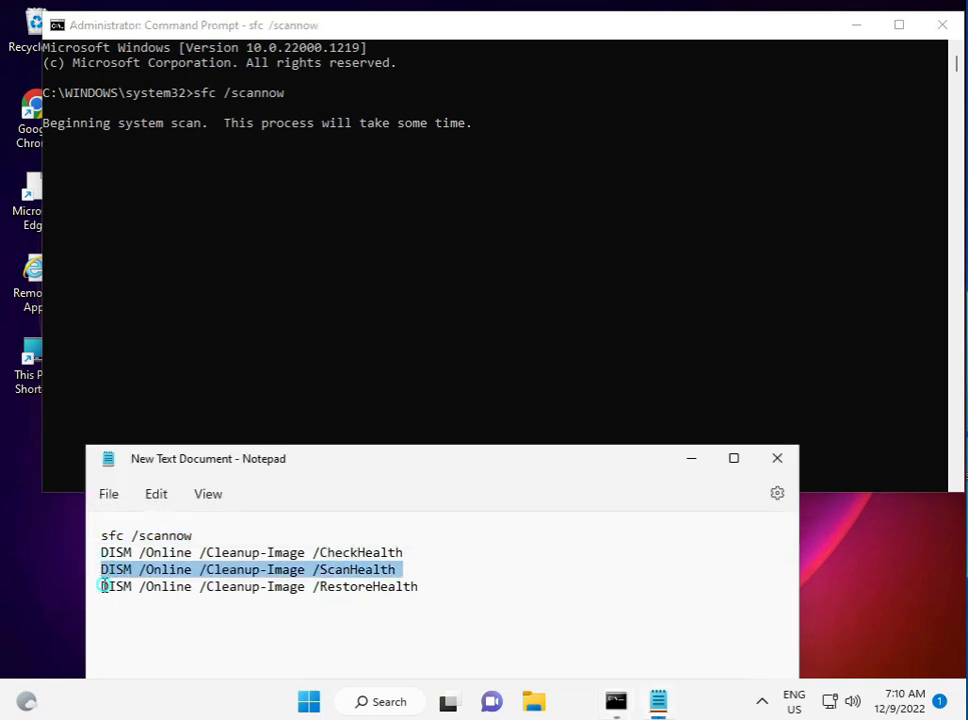
{"action": "left_click", "coordinate": [102, 586]}
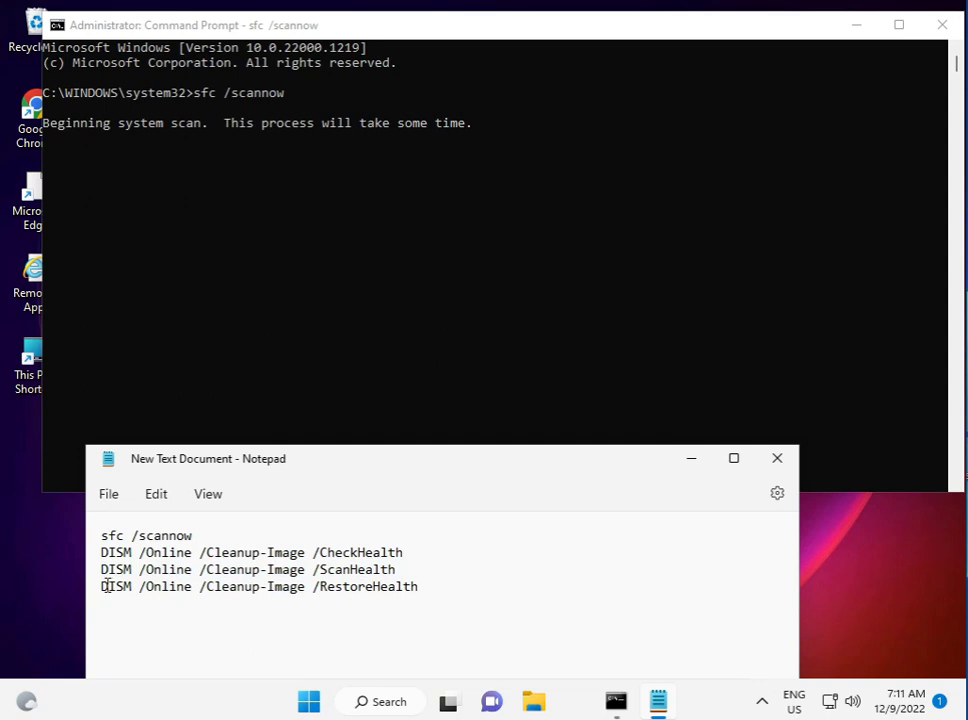
{"action": "mouse_move", "coordinate": [673, 708]}
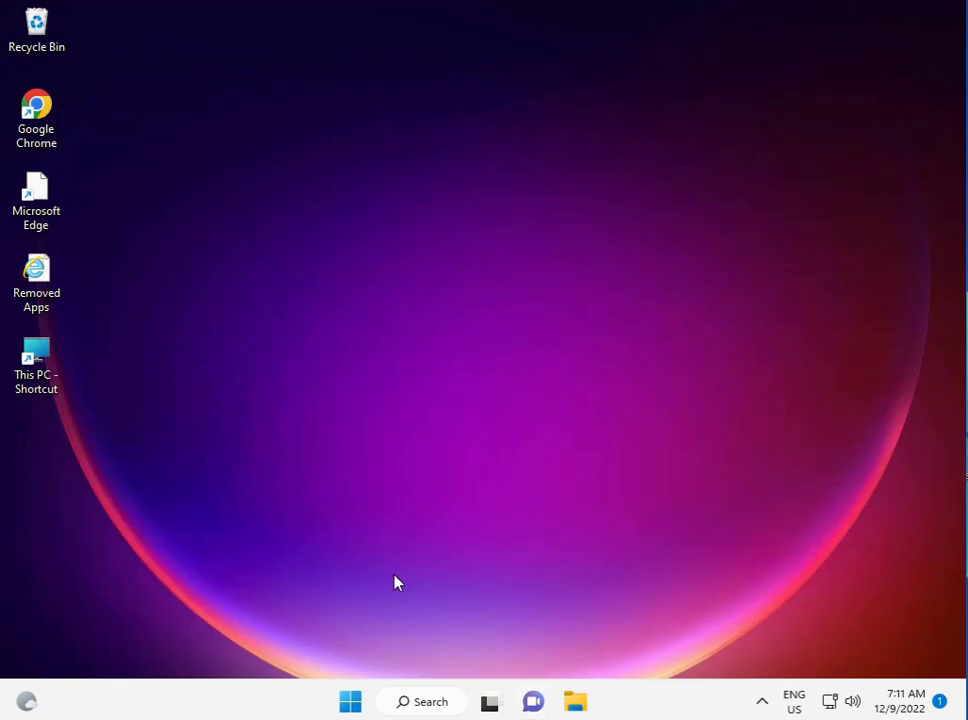
Search Start for 'servi' and run Services as administrator
{"action": "left_click", "coordinate": [353, 701]}
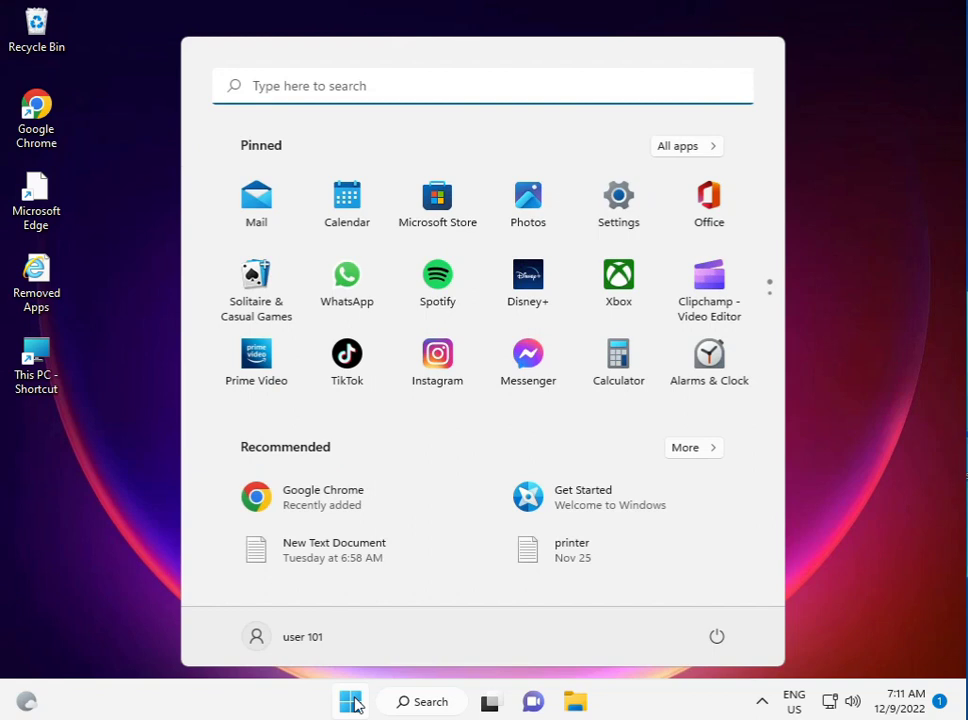
{"action": "type", "text": "servi"}
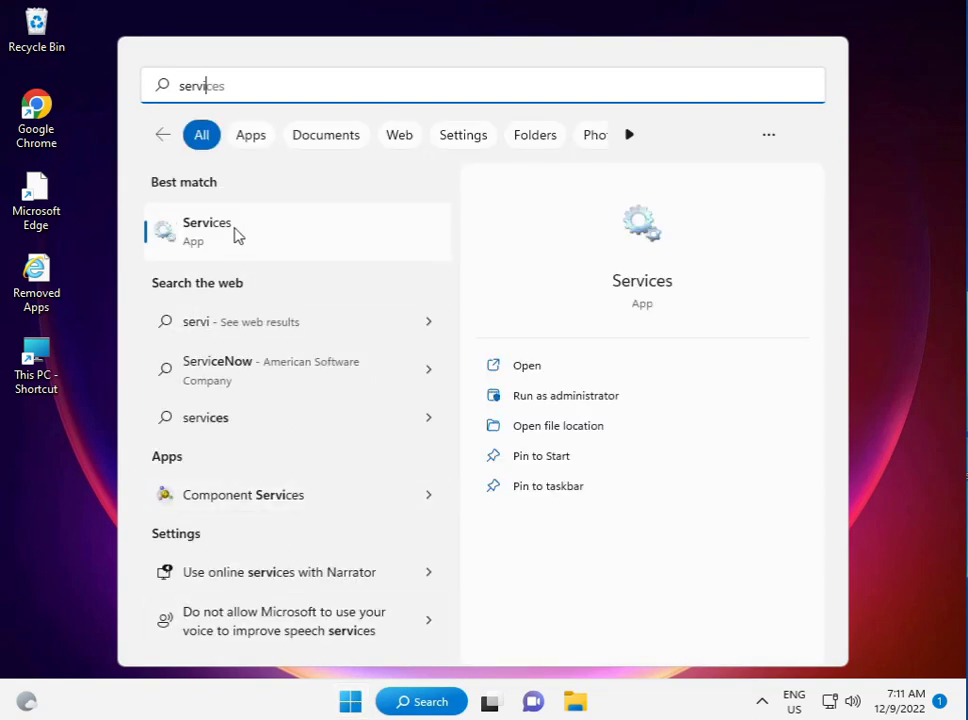
{"action": "left_click", "coordinate": [237, 234]}
{"action": "right_click", "coordinate": [237, 234]}
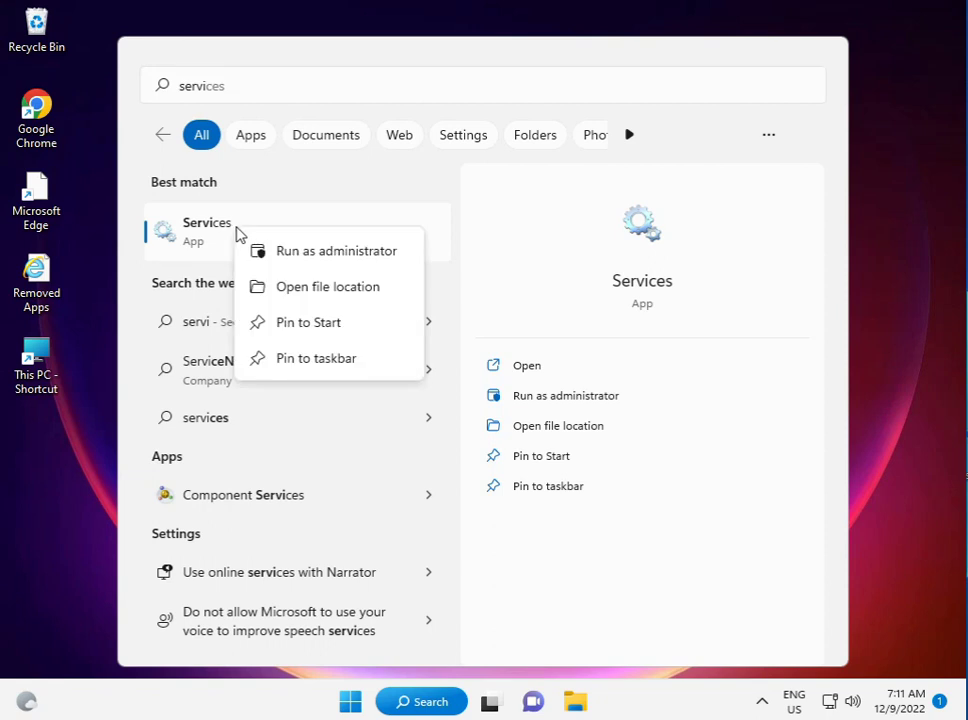
{"action": "left_click", "coordinate": [310, 257]}
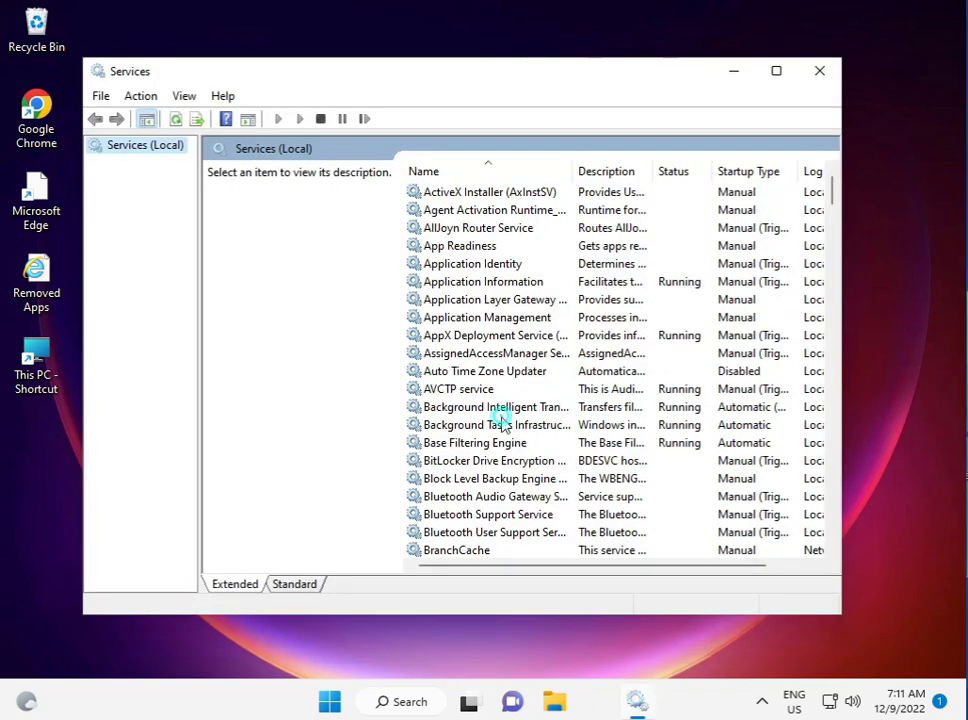
Jump to the W entries and select the running Windows Update service
{"action": "left_click", "coordinate": [504, 424]}
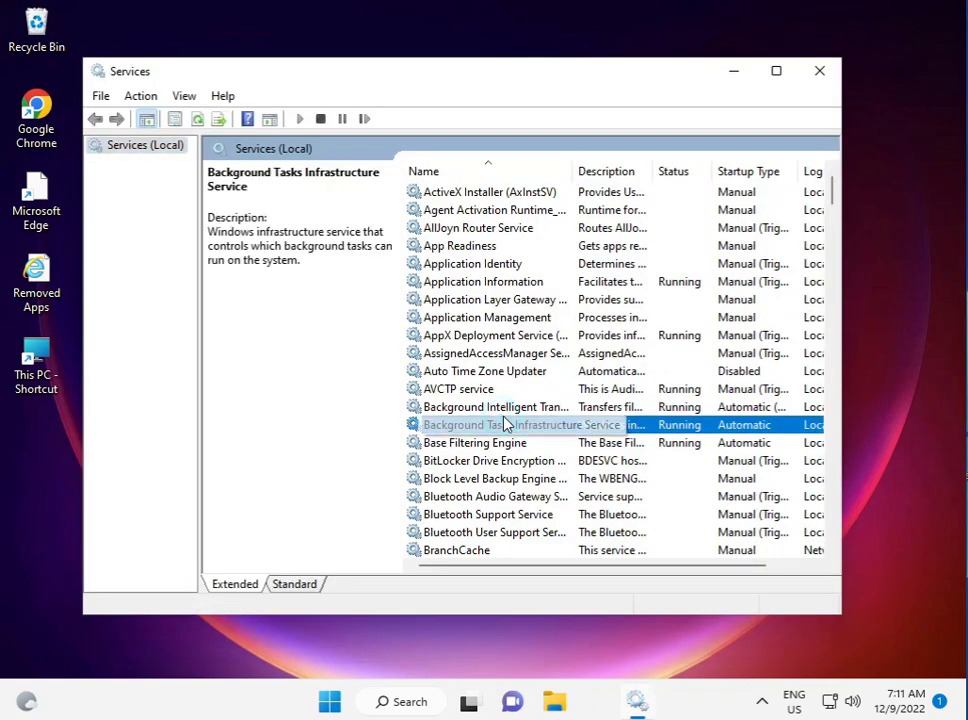
{"action": "key", "text": "w"}
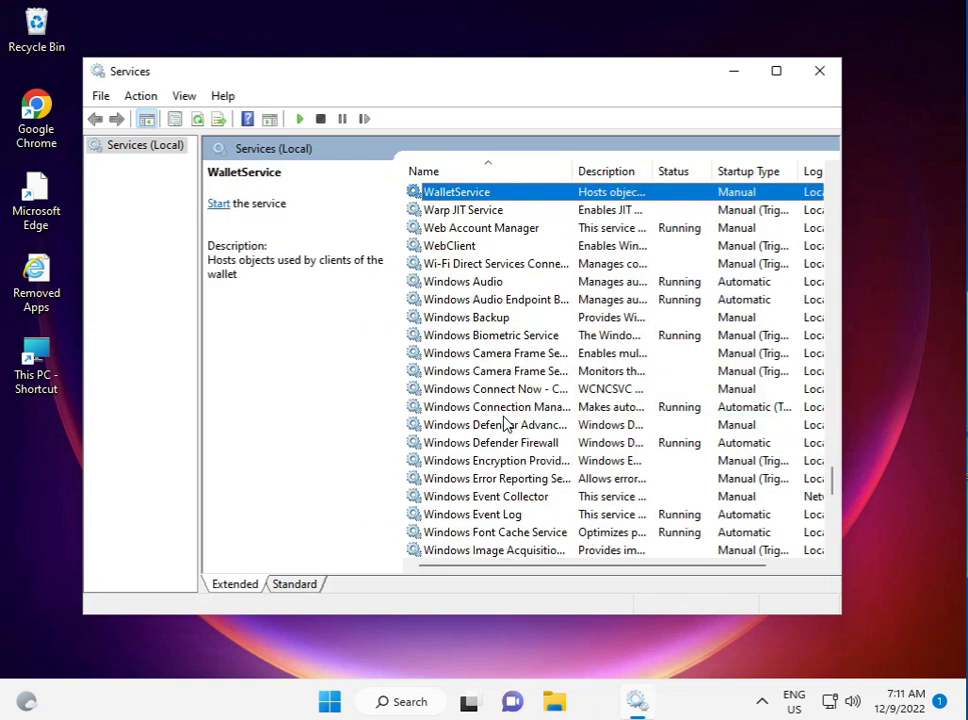
{"action": "scroll", "coordinate": [504, 424], "scroll_direction": "down", "scroll_amount": 3}
{"action": "key", "text": "Down"}
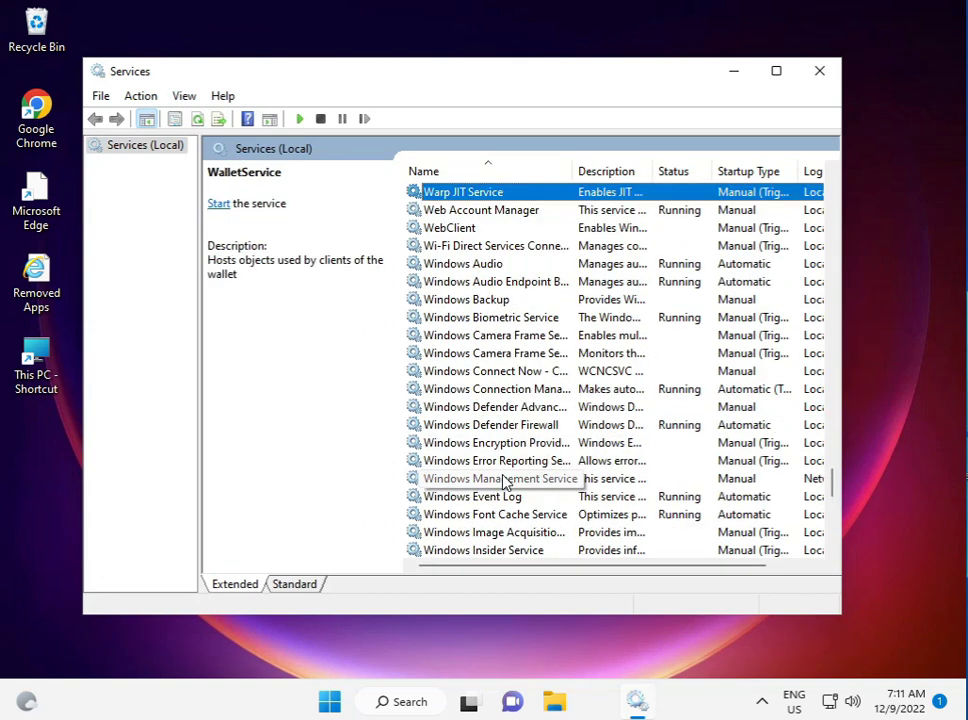
{"action": "scroll", "coordinate": [504, 482], "scroll_direction": "down", "scroll_amount": 4}
{"action": "scroll", "coordinate": [504, 482], "scroll_direction": "down", "scroll_amount": 7}
{"action": "scroll", "coordinate": [507, 484], "scroll_direction": "up", "scroll_amount": 4}
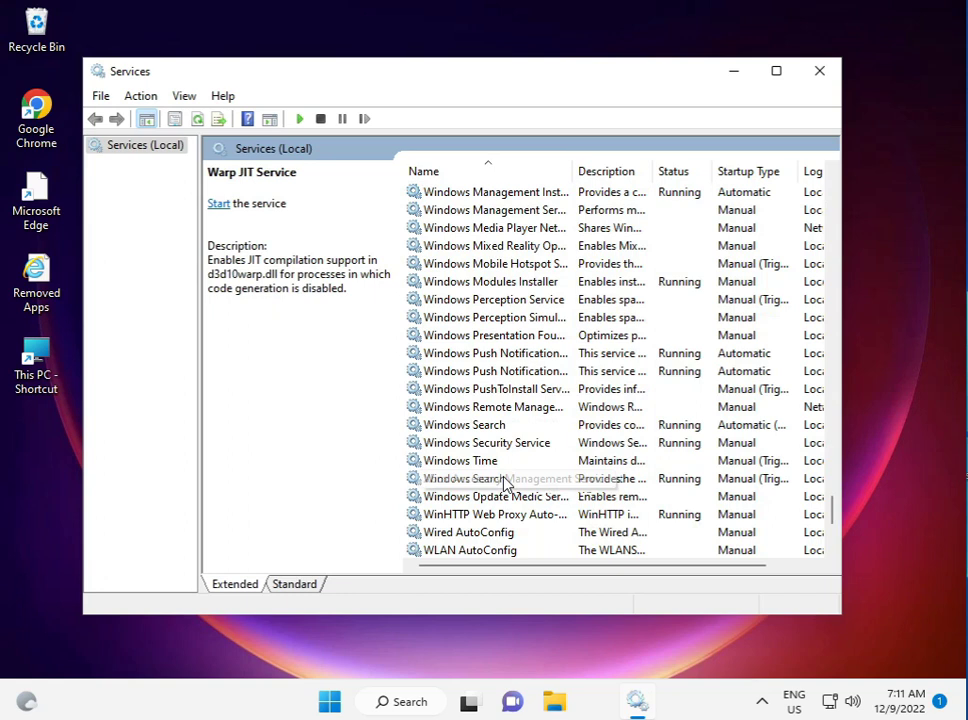
{"action": "left_click", "coordinate": [494, 533]}
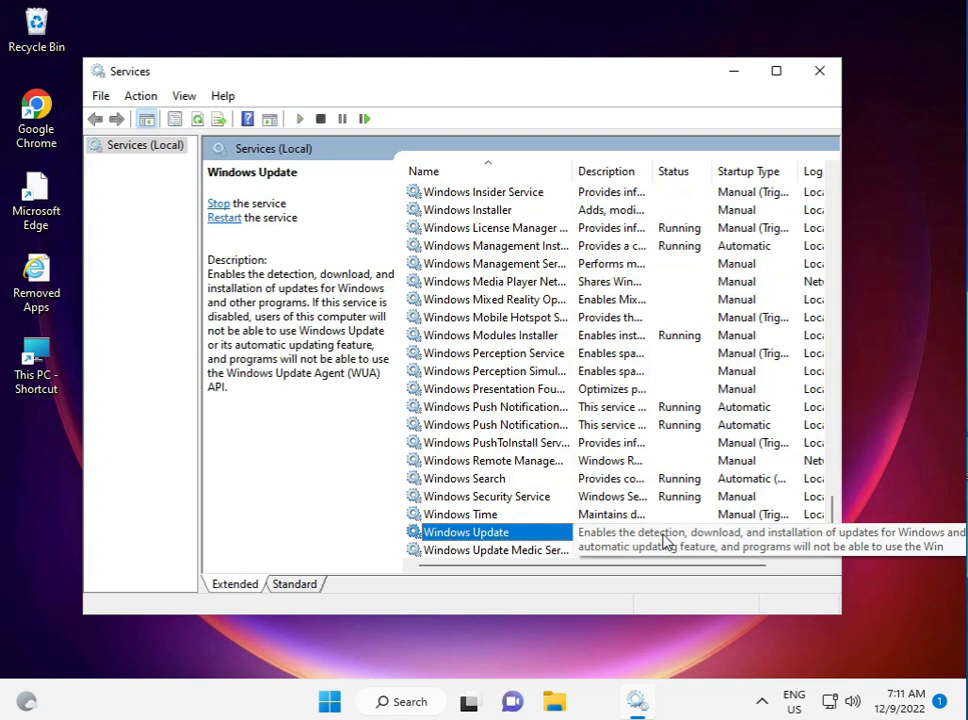
Set the Windows Update service's startup type to Automatic and apply it
{"action": "double_click", "coordinate": [525, 535]}
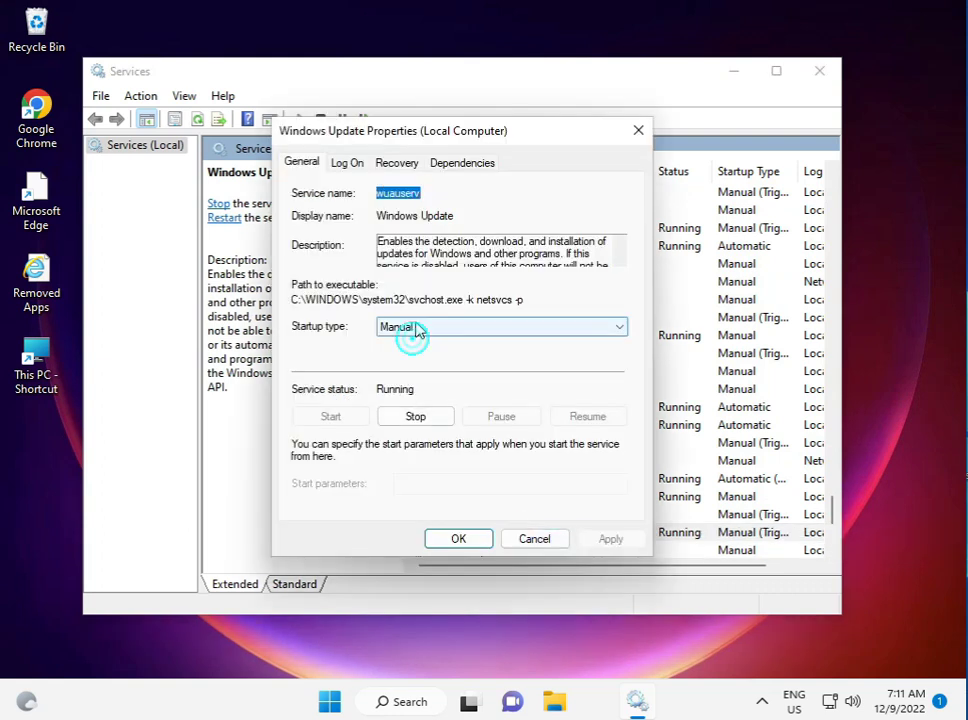
{"action": "left_click", "coordinate": [412, 329]}
{"action": "left_click", "coordinate": [405, 357]}
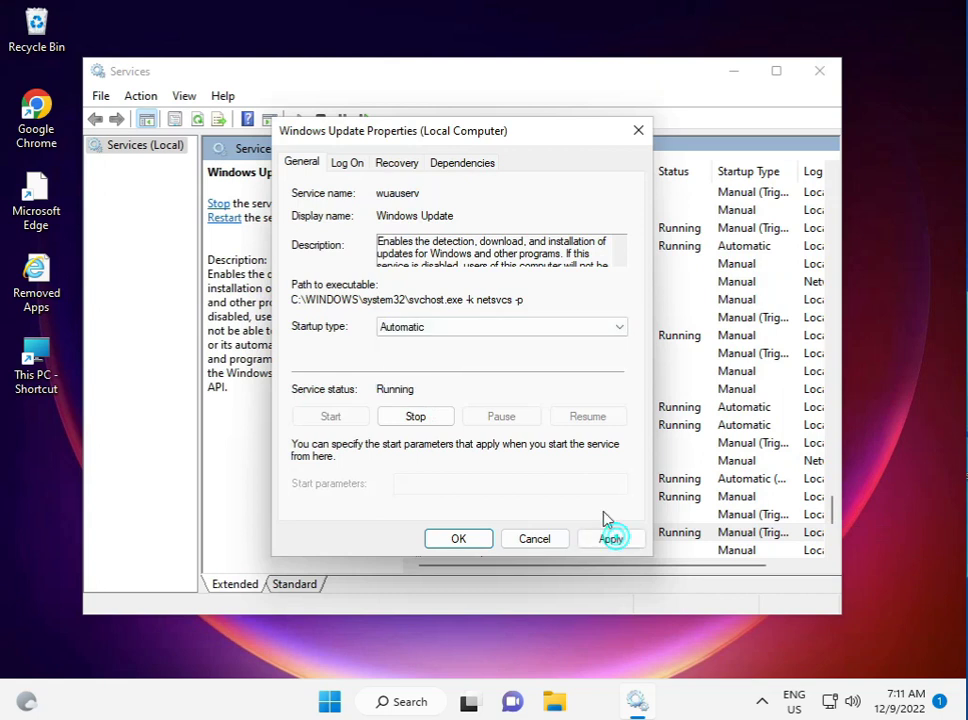
{"action": "left_click", "coordinate": [618, 539]}
{"action": "left_click", "coordinate": [454, 539]}
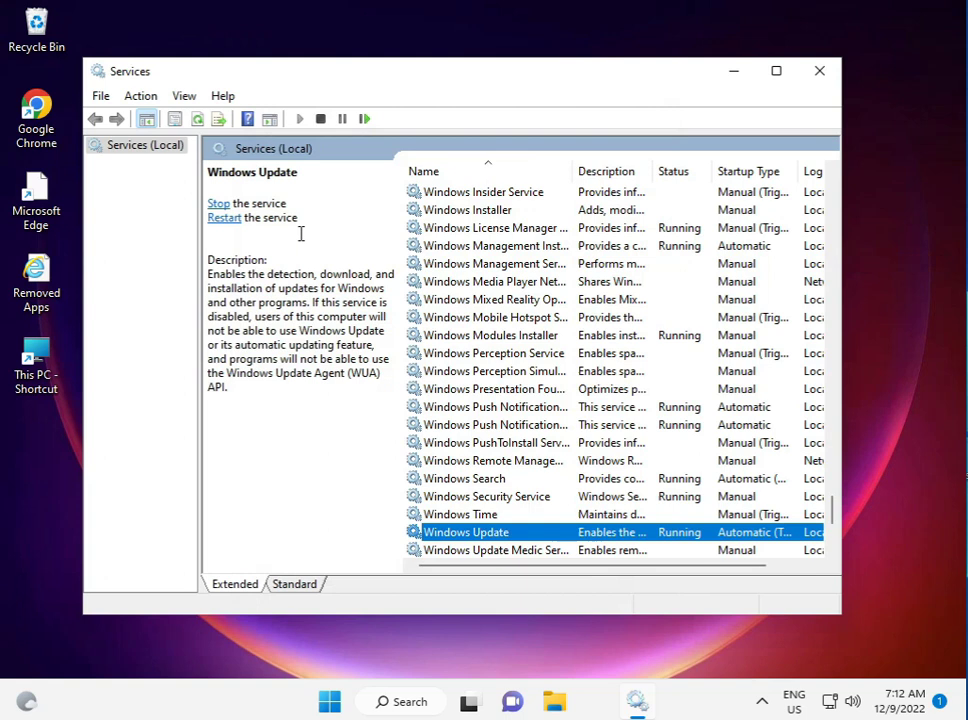
Restart the Windows Update service, then close the Services window
{"action": "left_click", "coordinate": [214, 220]}
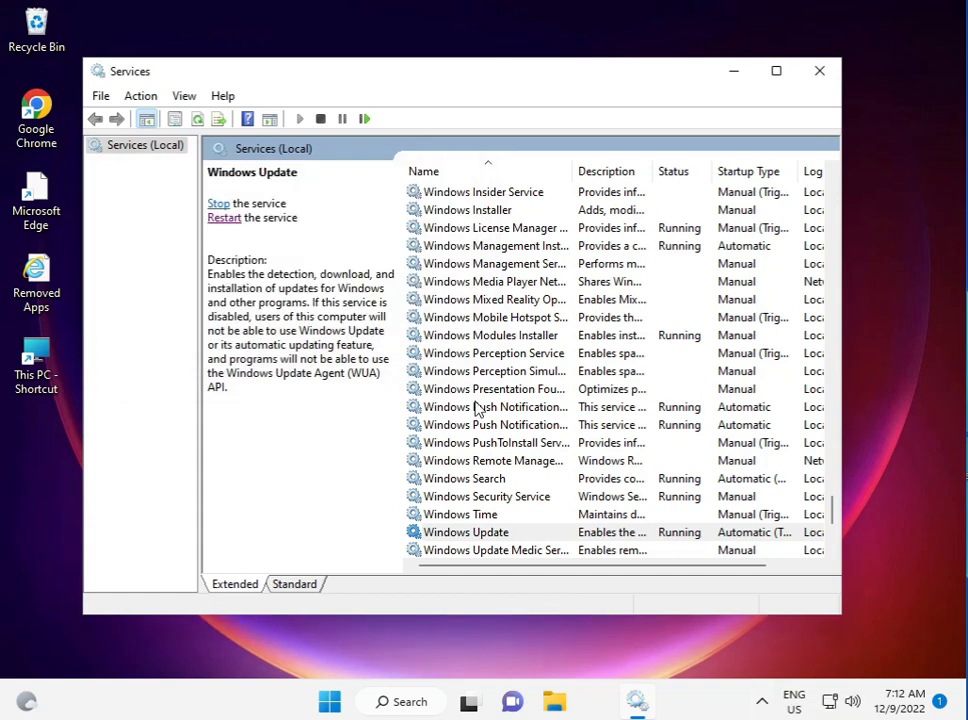
{"action": "left_click", "coordinate": [820, 72]}
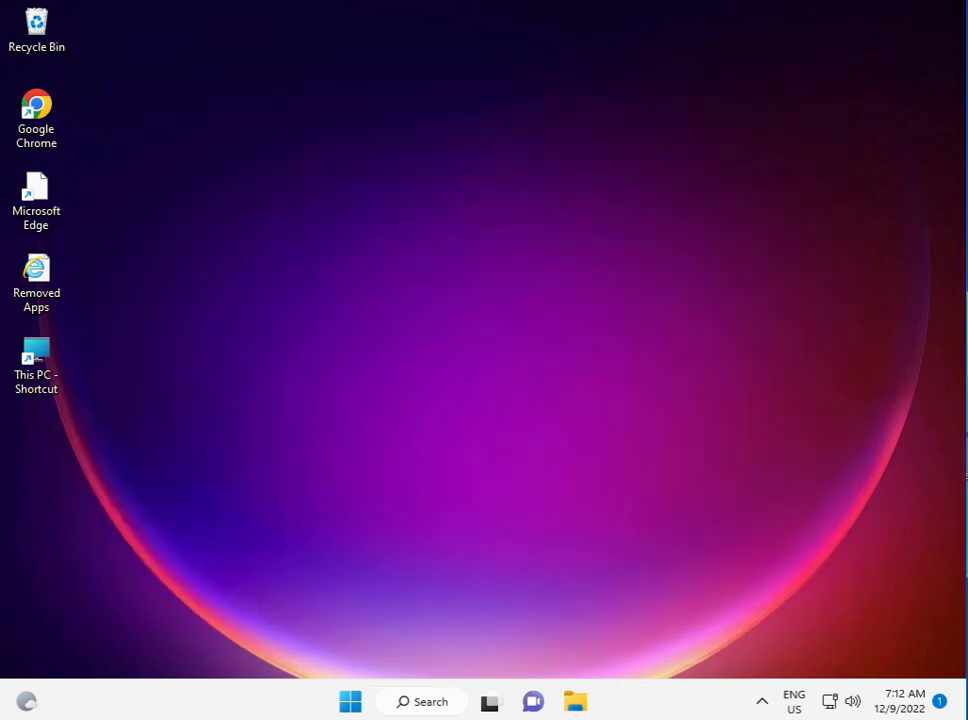
{"action": "left_click", "coordinate": [761, 702]}
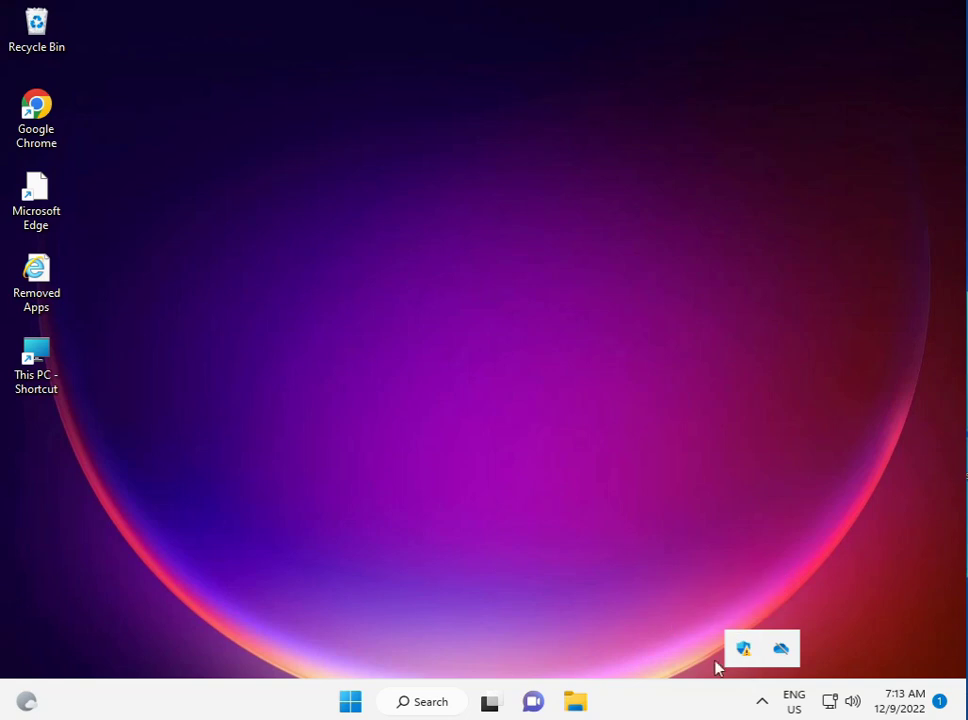
{"action": "right_click", "coordinate": [743, 648]}
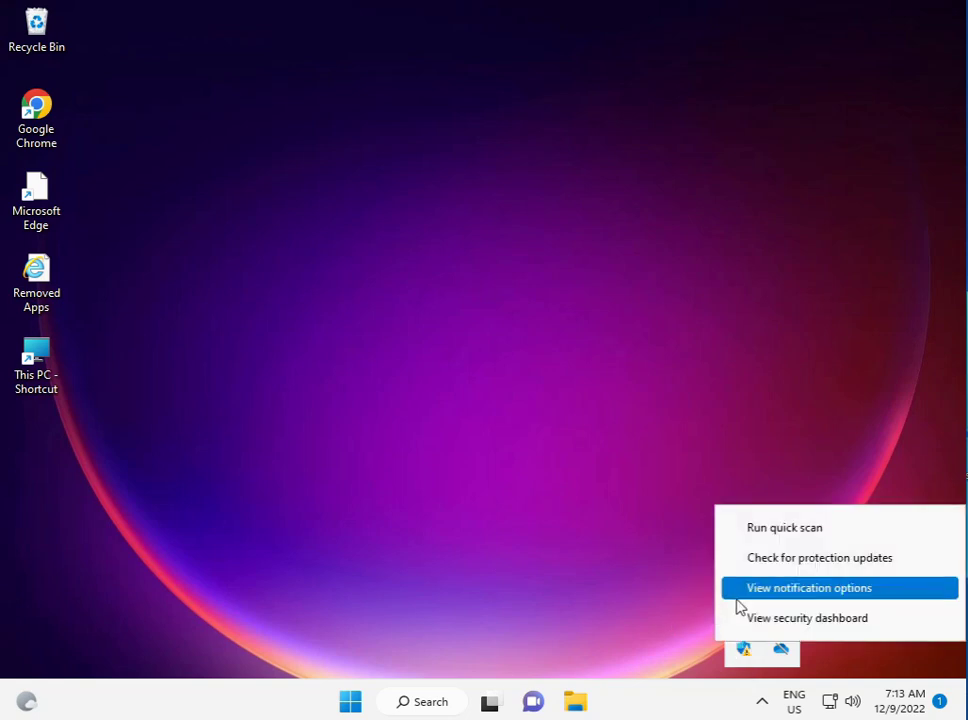
{"action": "left_click", "coordinate": [636, 587]}
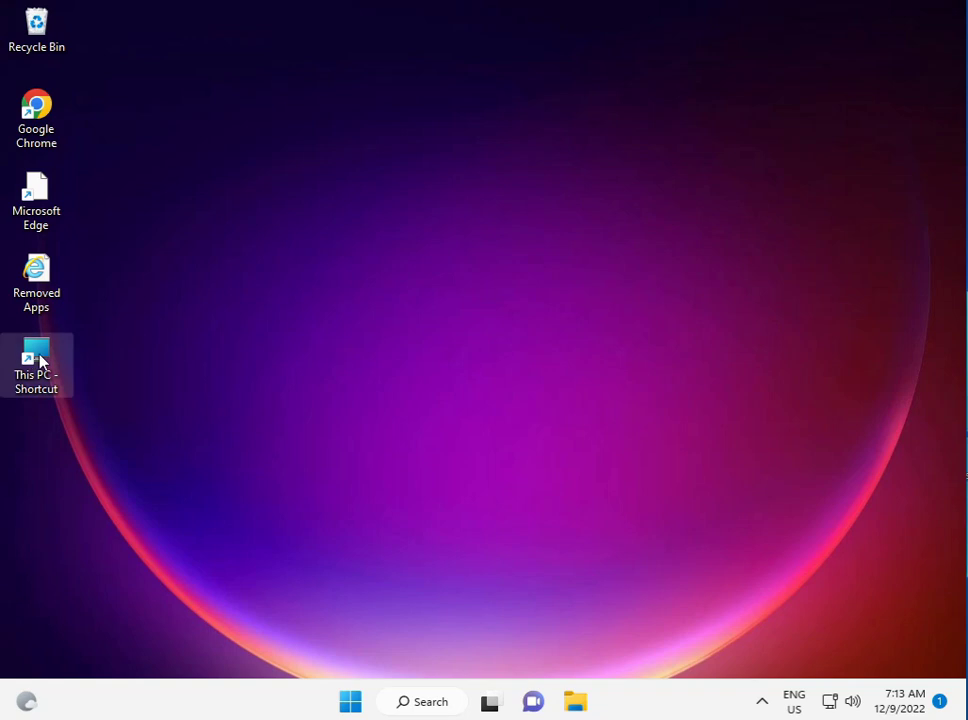
Open Control Panel in Category view and go to System and Security > Windows Defender Firewall
{"action": "left_click", "coordinate": [355, 703]}
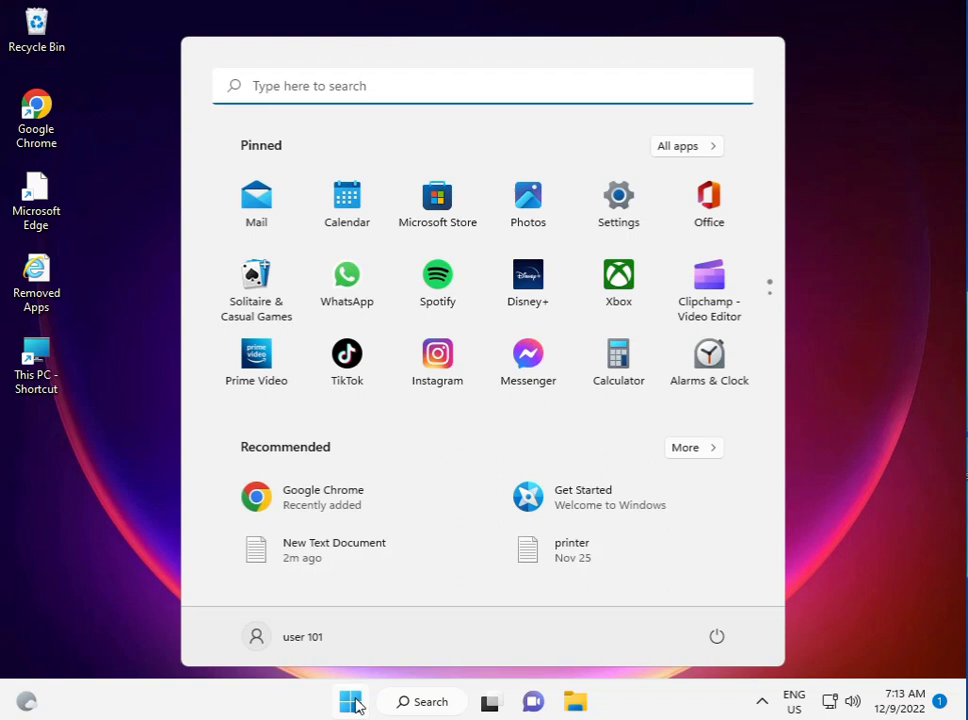
{"action": "type", "text": "con"}
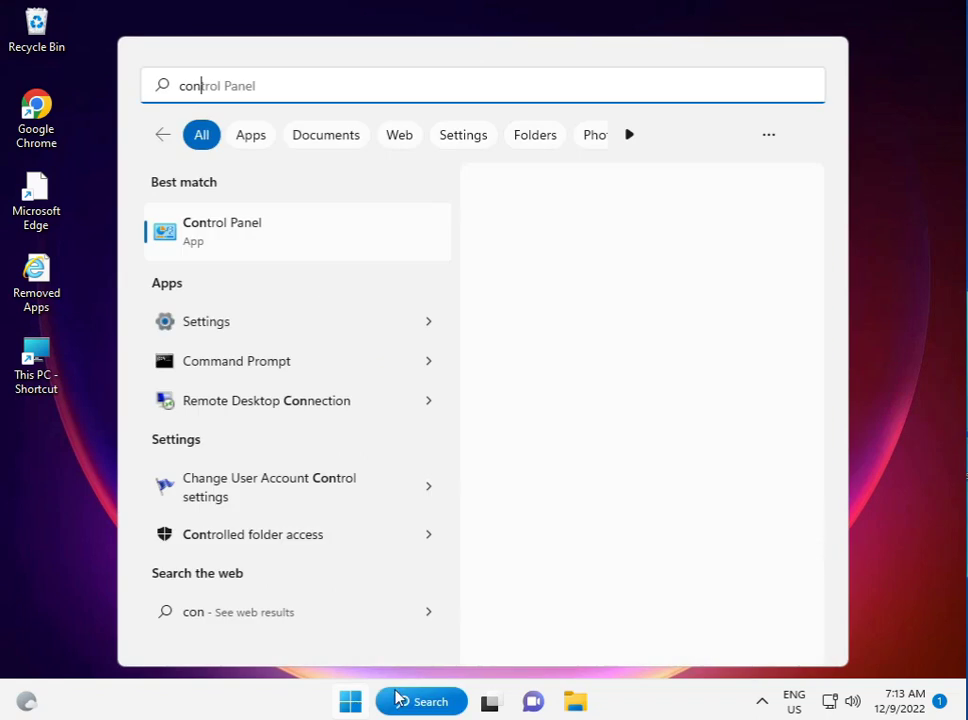
{"action": "left_click", "coordinate": [266, 226]}
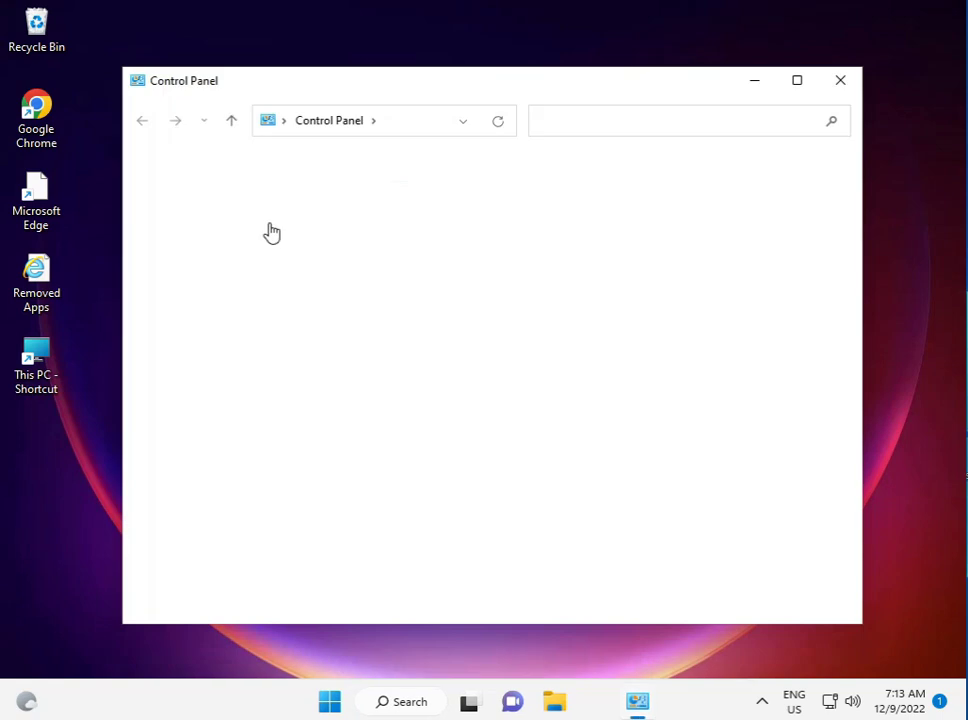
{"action": "left_click", "coordinate": [774, 179]}
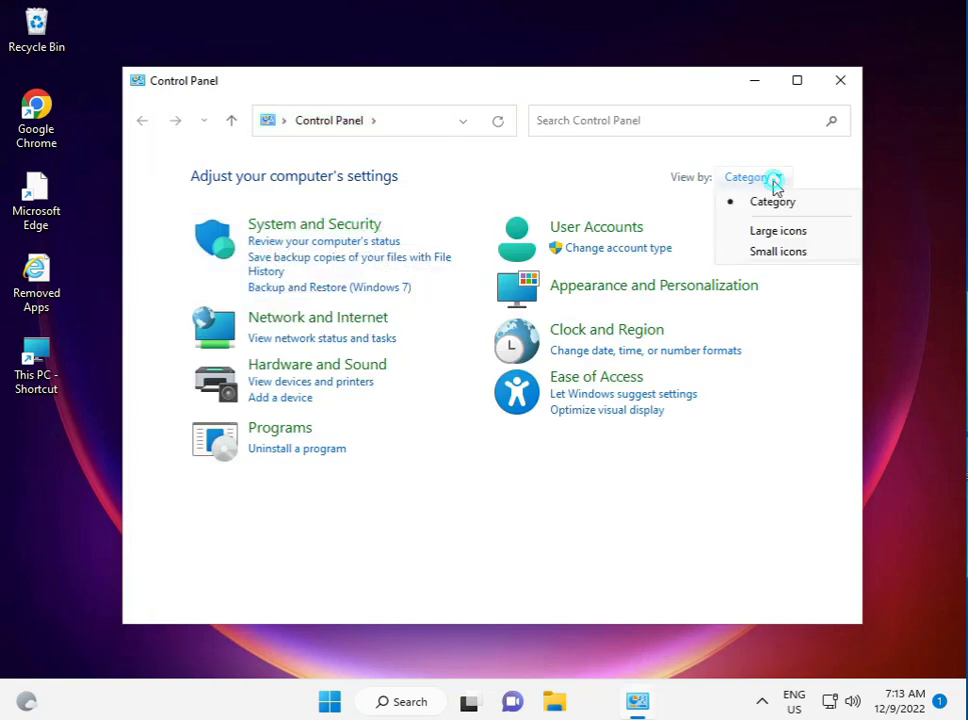
{"action": "left_click", "coordinate": [781, 205]}
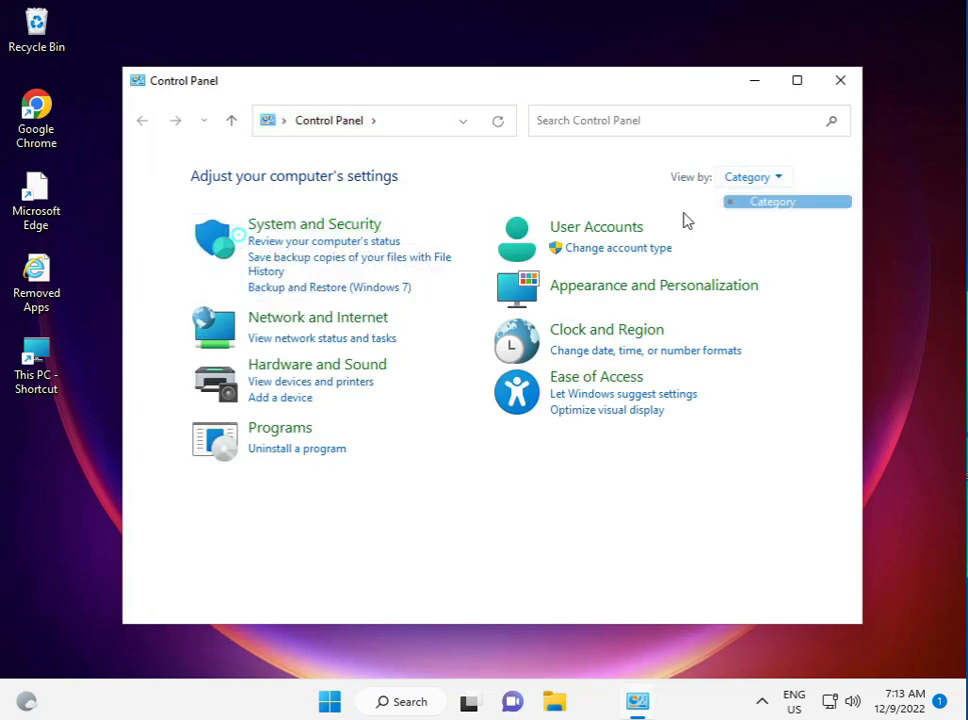
{"action": "left_click", "coordinate": [294, 223]}
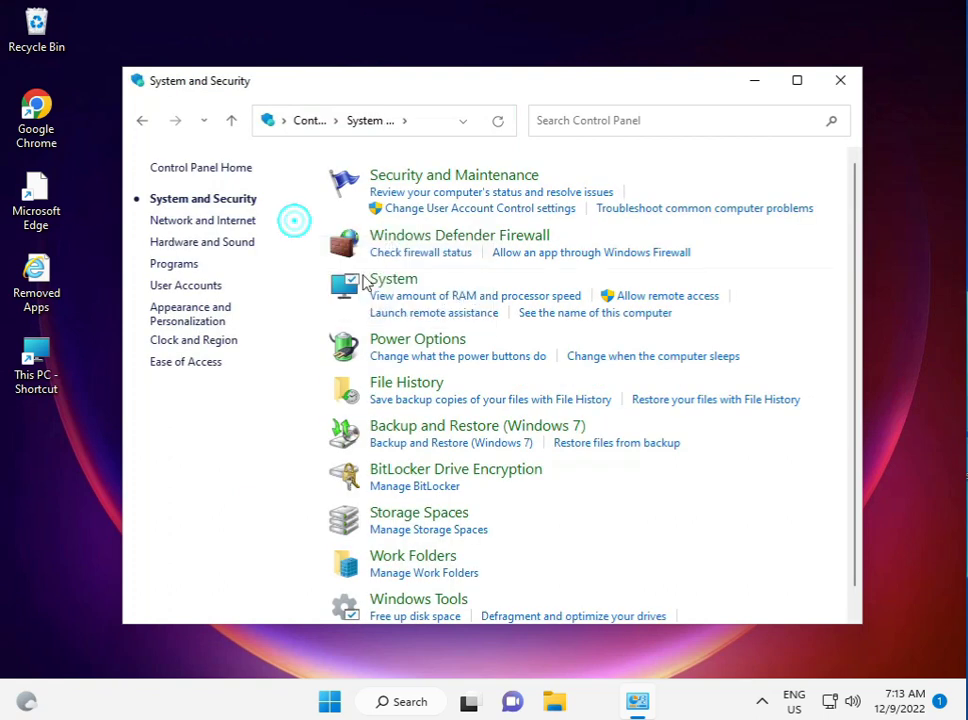
{"action": "left_click", "coordinate": [412, 236]}
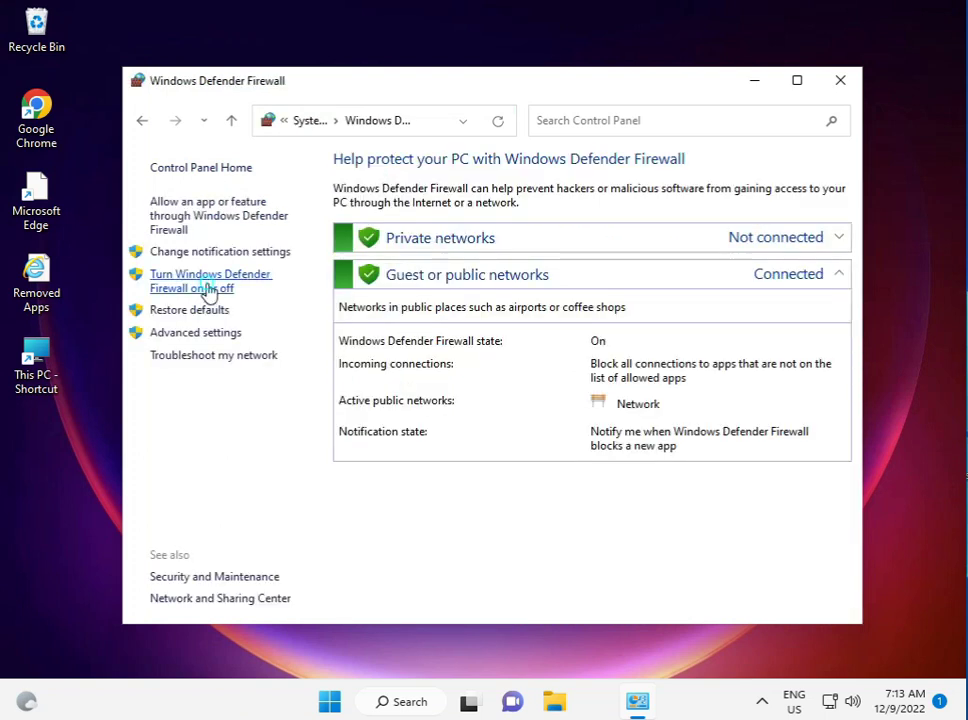
Turn off Windows Defender Firewall for private and public networks, then close Control Panel and the notification
{"action": "left_click", "coordinate": [210, 289]}
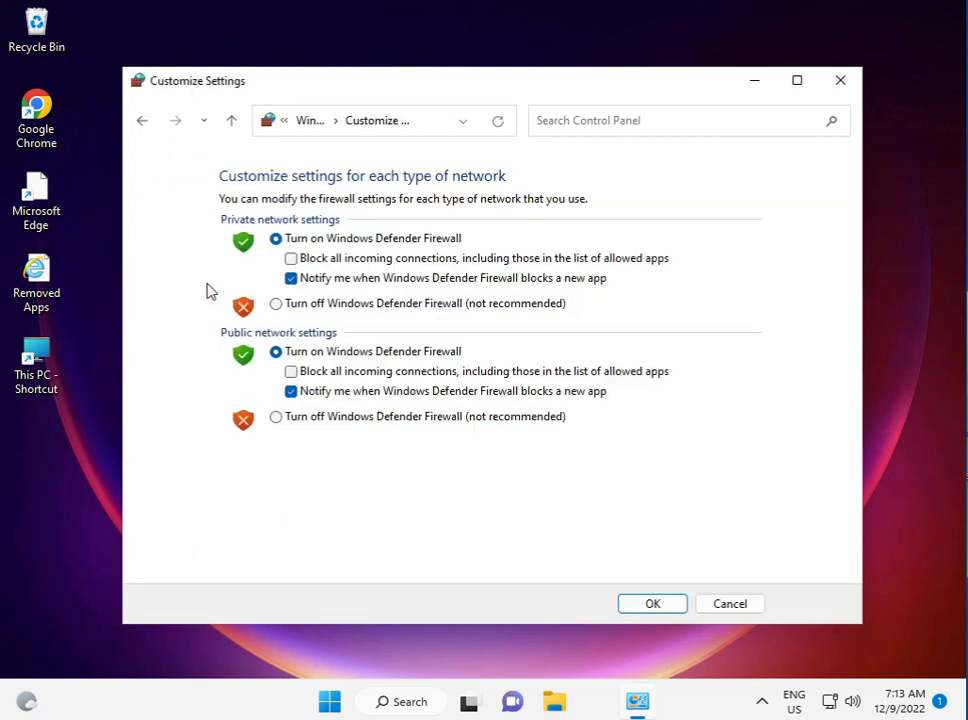
{"action": "left_click", "coordinate": [277, 305]}
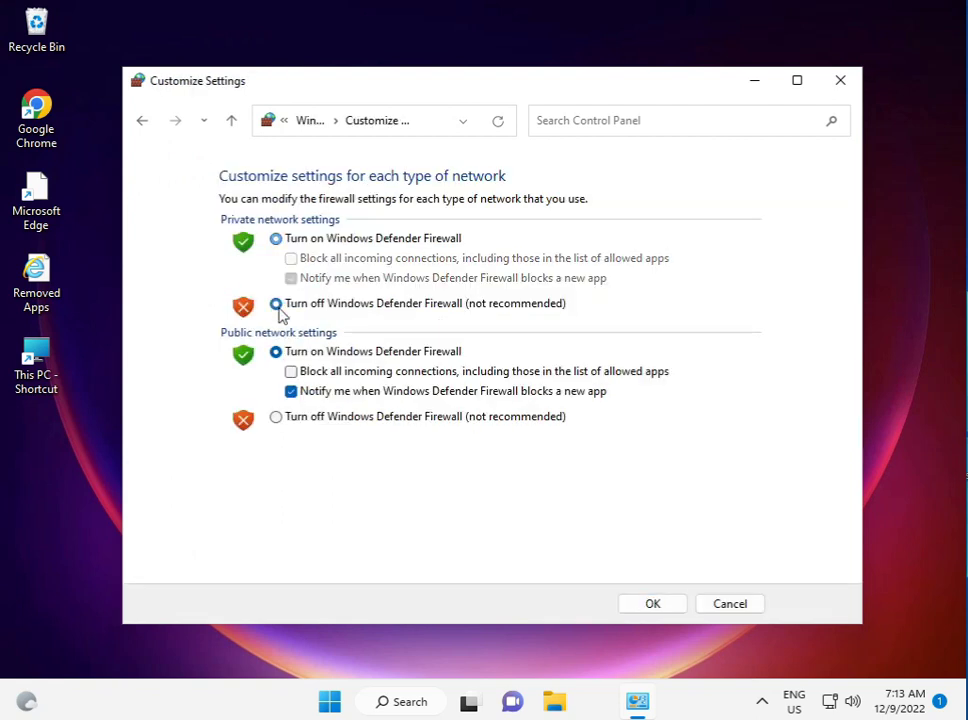
{"action": "left_click", "coordinate": [278, 417]}
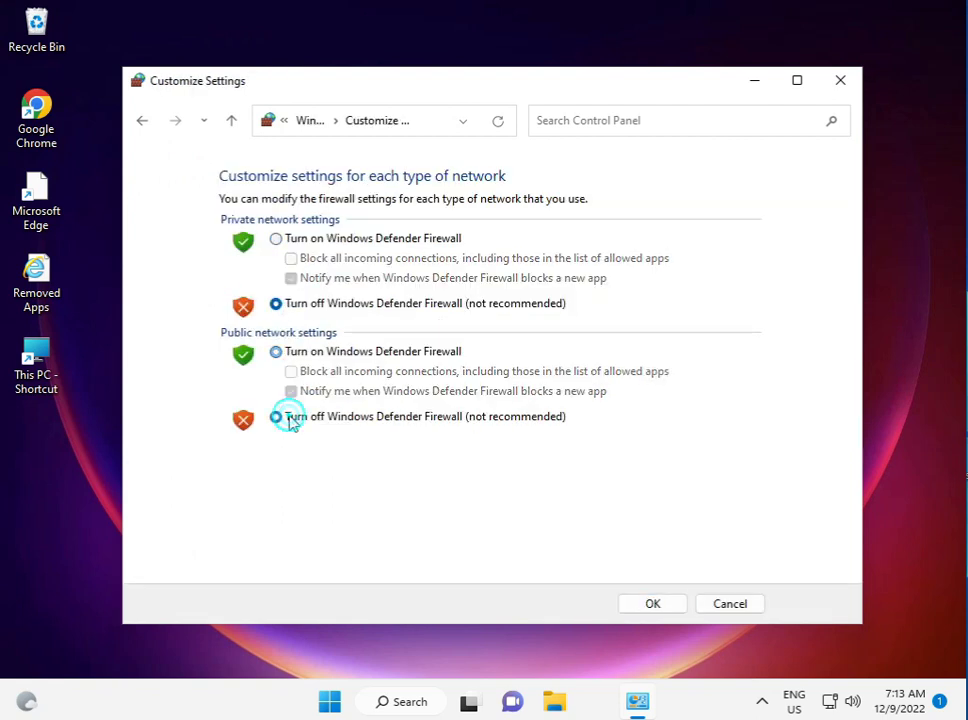
{"action": "left_click", "coordinate": [632, 603]}
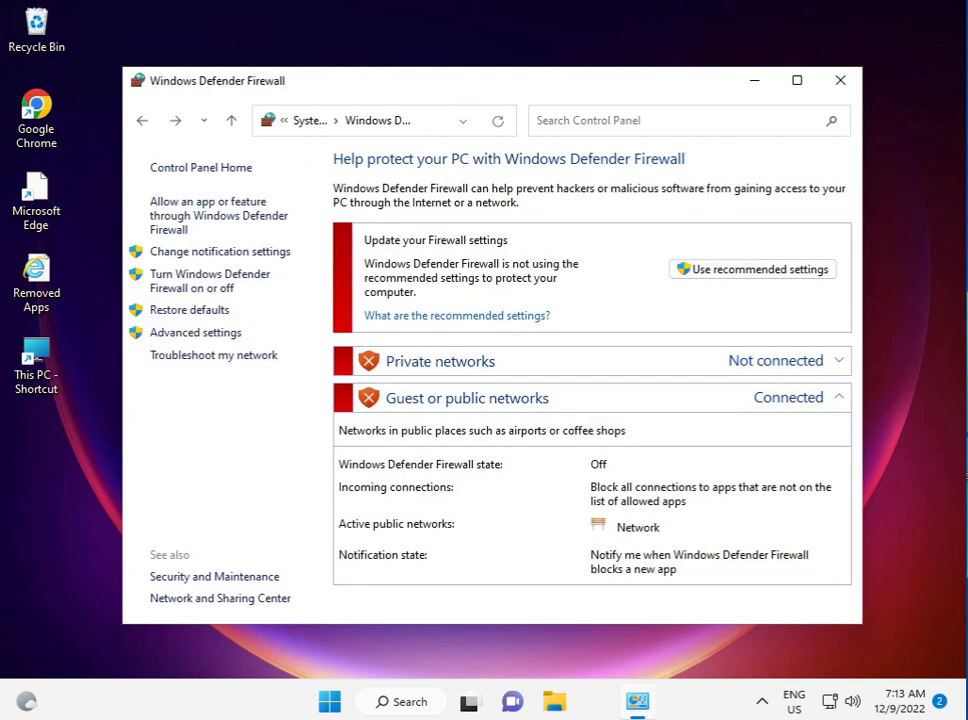
{"action": "left_click", "coordinate": [840, 97]}
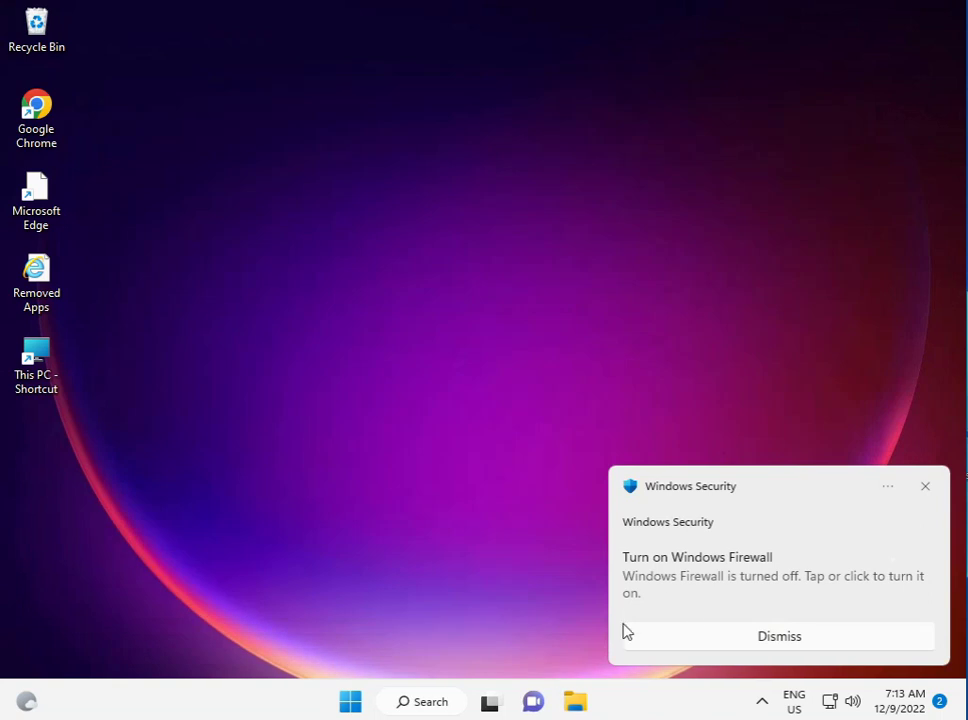
{"action": "left_click", "coordinate": [923, 490]}
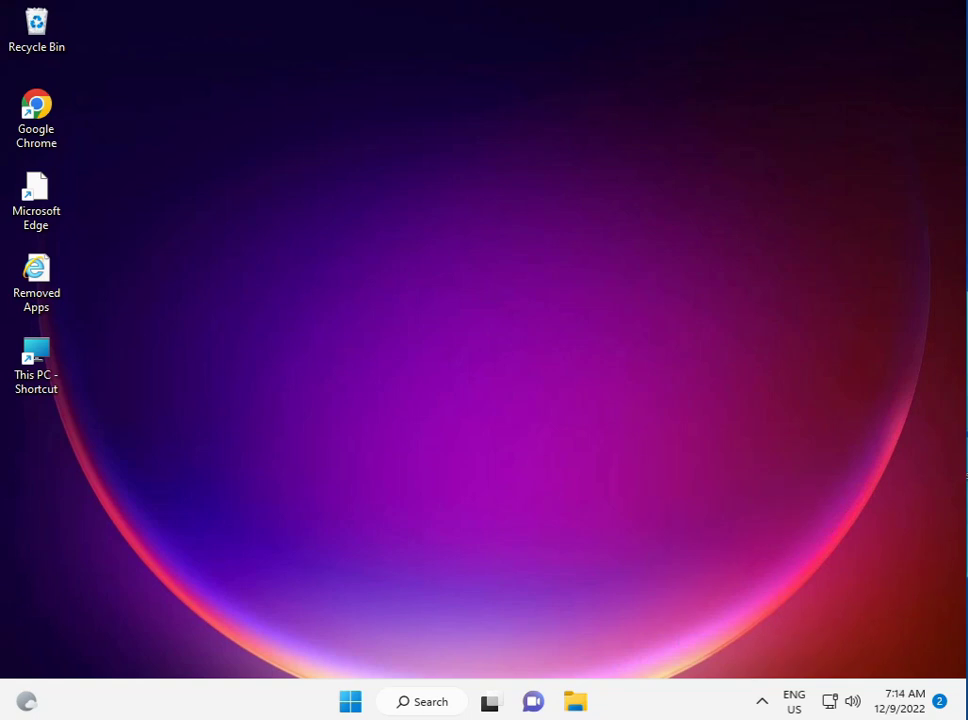
Launch Google Chrome and enter 'microsoft catalog' as a search in the address bar
{"action": "double_click", "coordinate": [58, 121]}
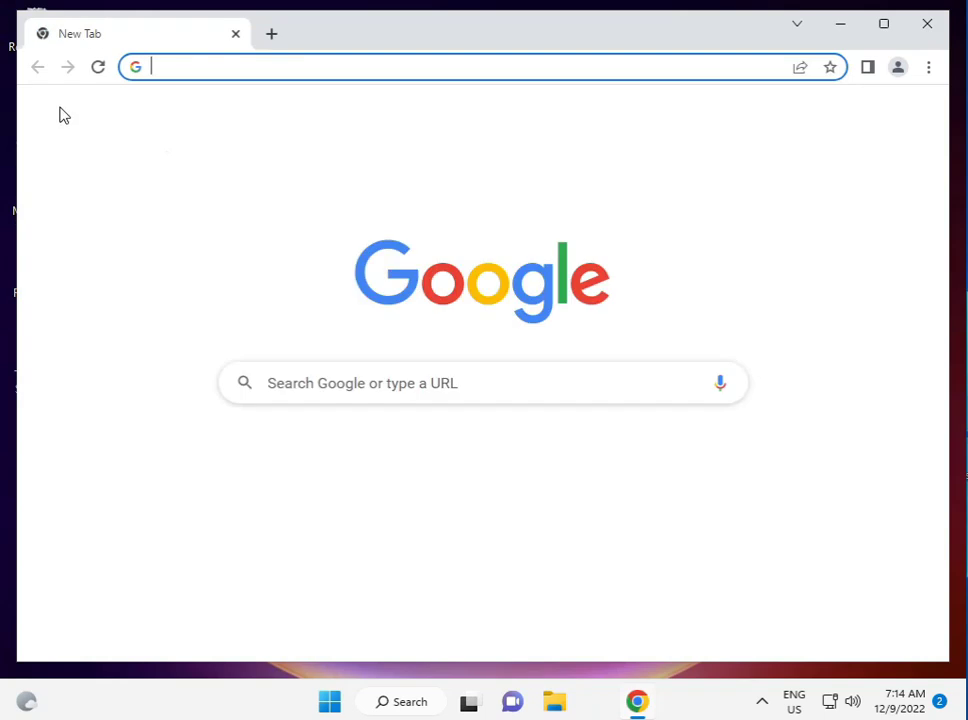
{"action": "left_click", "coordinate": [336, 77]}
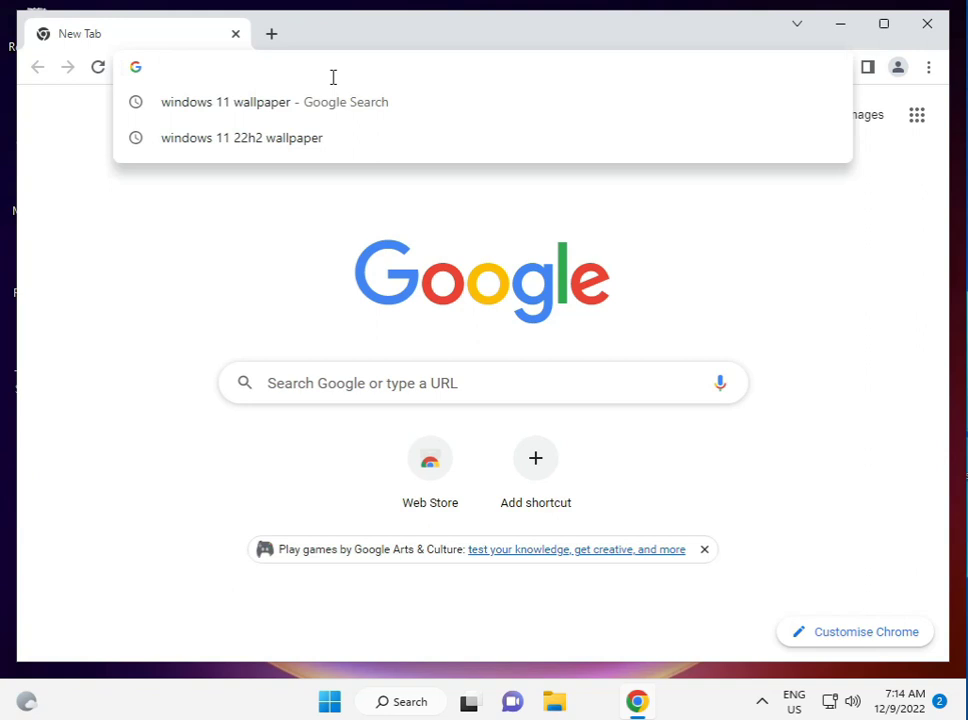
{"action": "type", "text": "micros"}
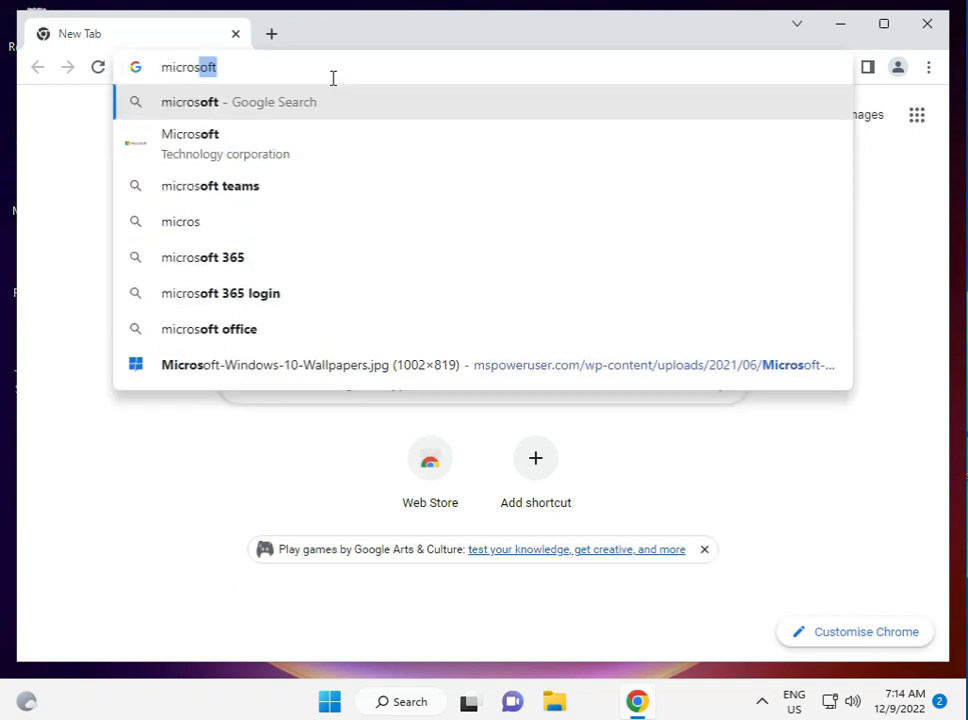
{"action": "type", "text": "oft "}
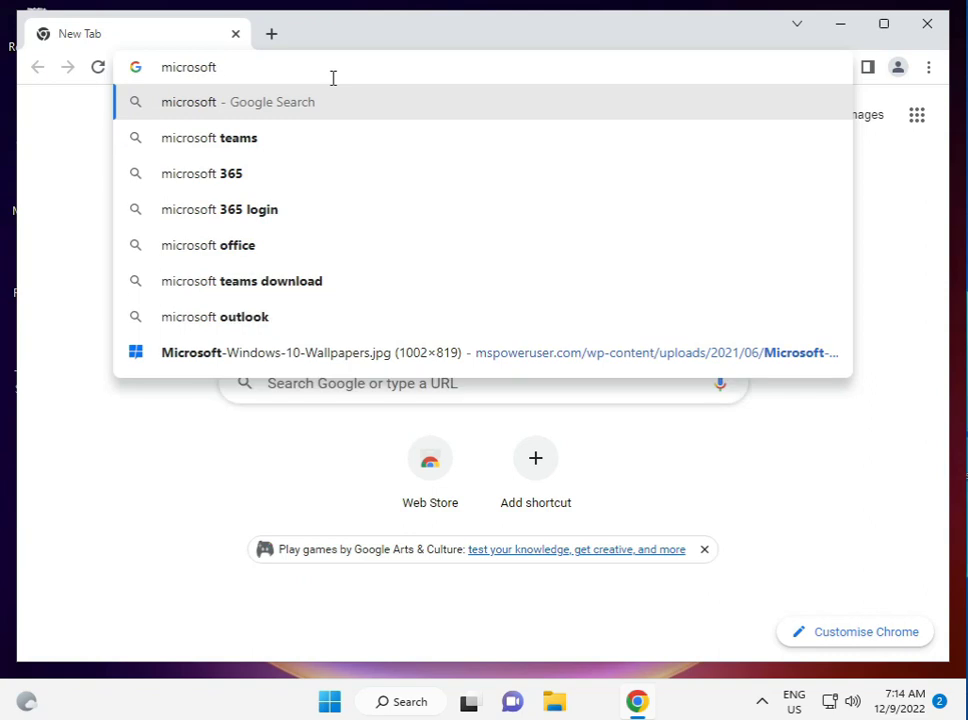
{"action": "type", "text": "catalo"}
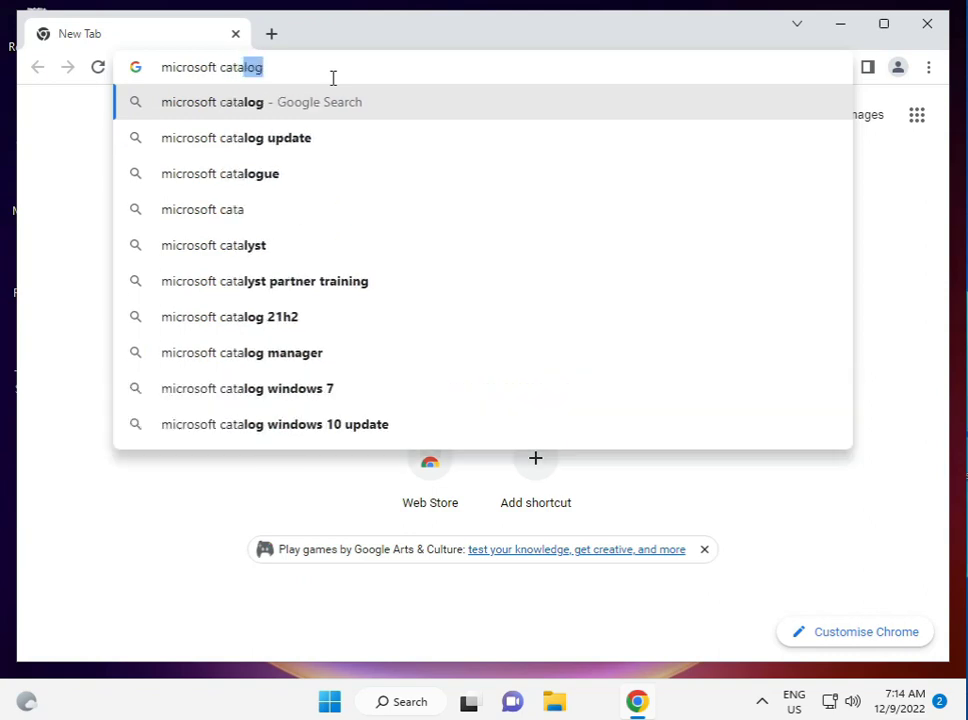
{"action": "type", "text": "g"}
Search for 'microsoft catalog' to load catalog.update.microsoft.com, then bring up the Start menu
{"action": "key", "text": "Return"}
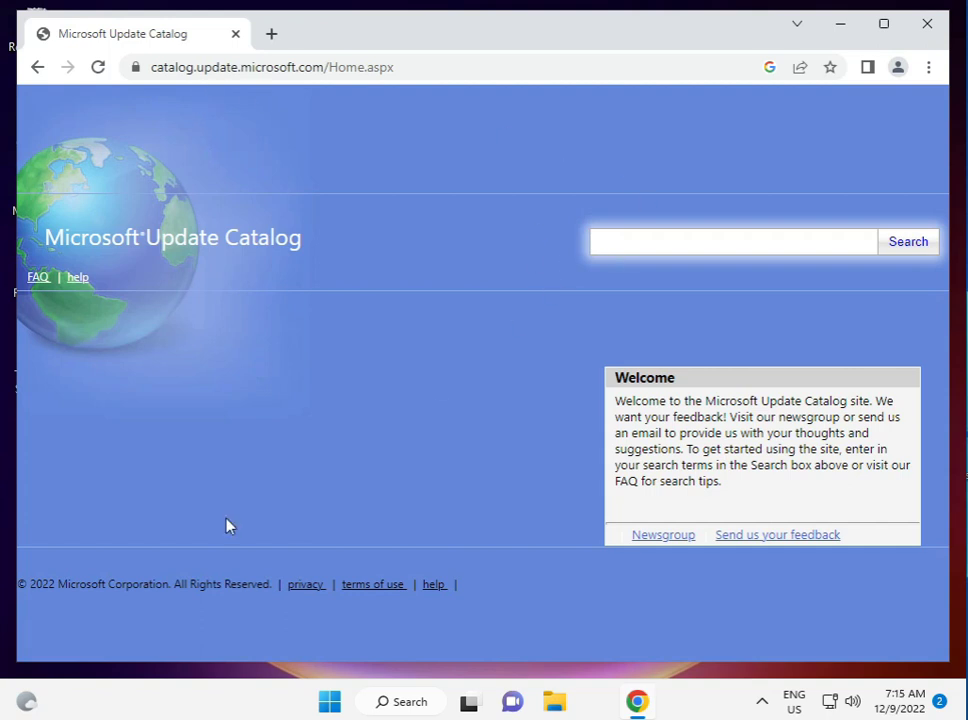
{"action": "left_click", "coordinate": [327, 700]}
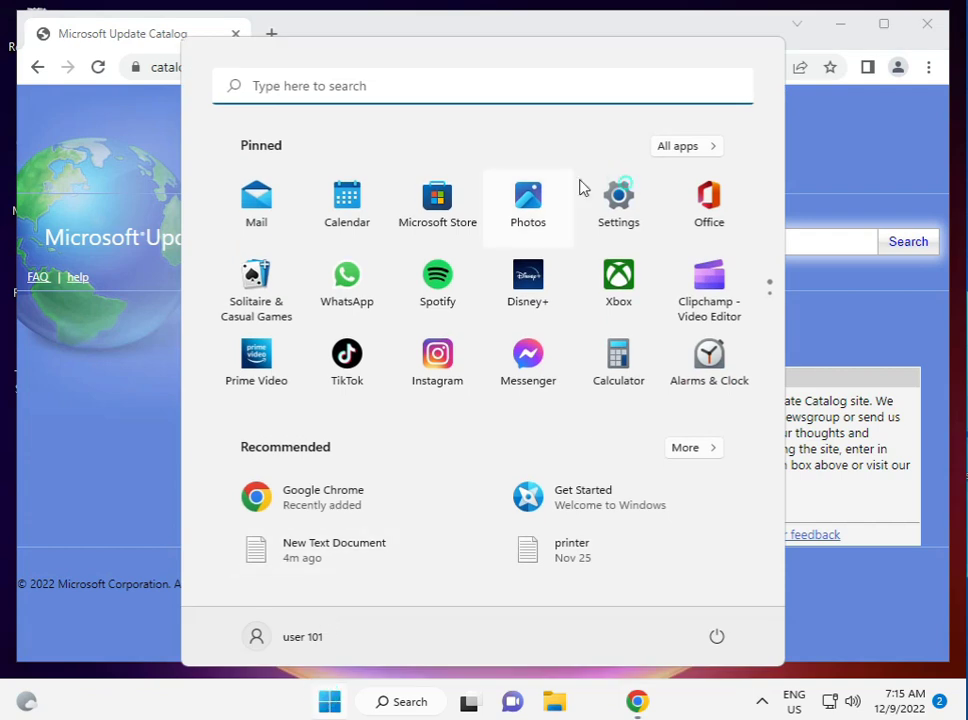
In Settings > Windows Update, start downloading the 2022-11 Cumulative Update KB5019157 for x64 systems
{"action": "left_click", "coordinate": [616, 195]}
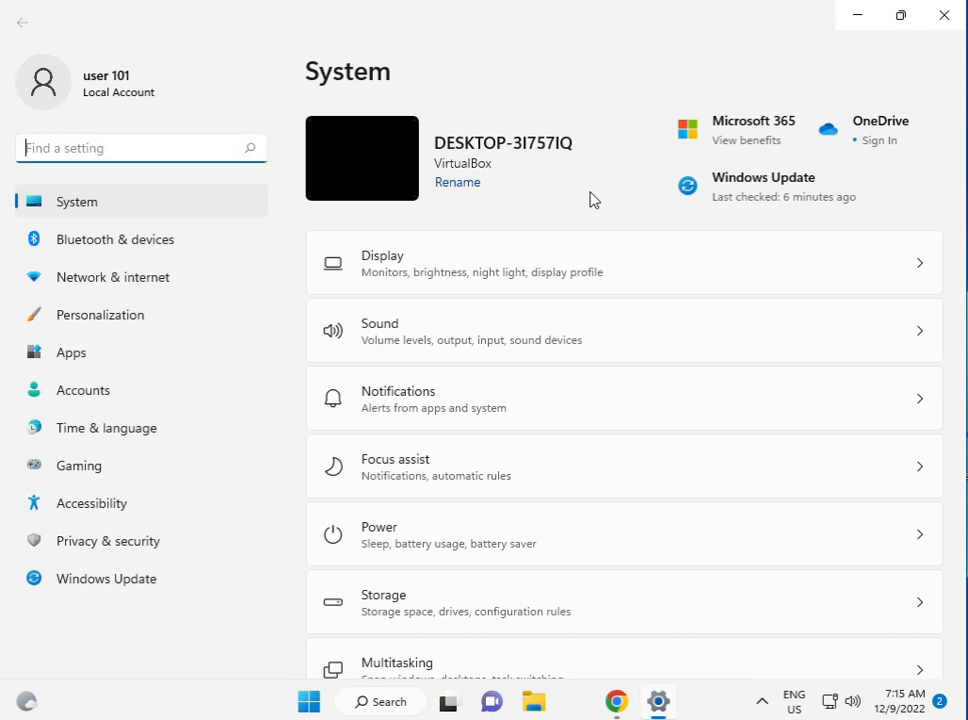
{"action": "left_click", "coordinate": [106, 592]}
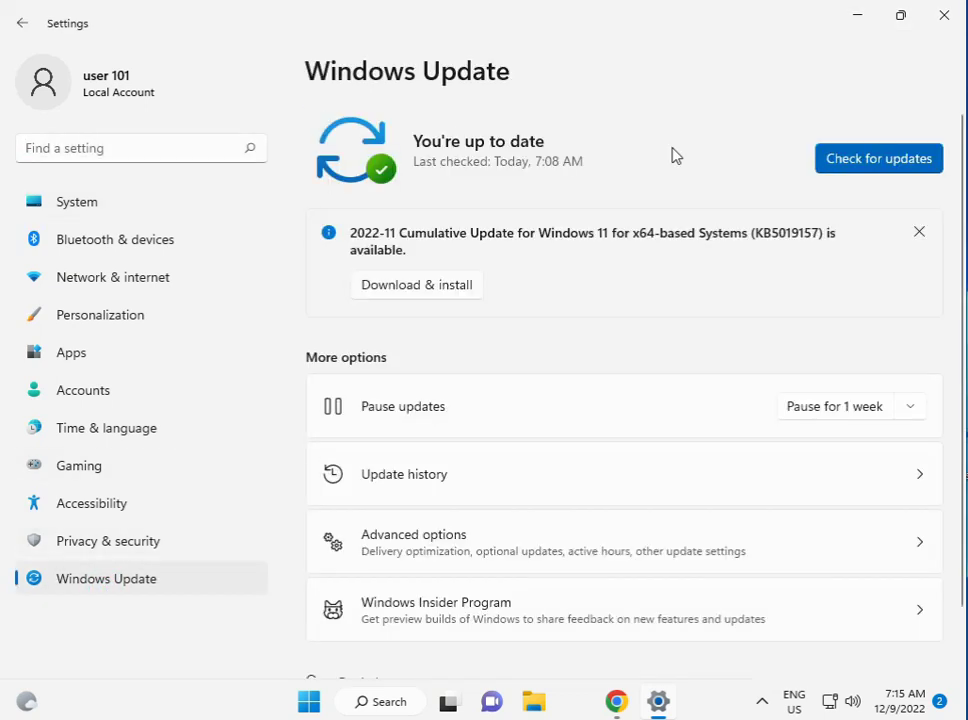
{"action": "left_click", "coordinate": [425, 286]}
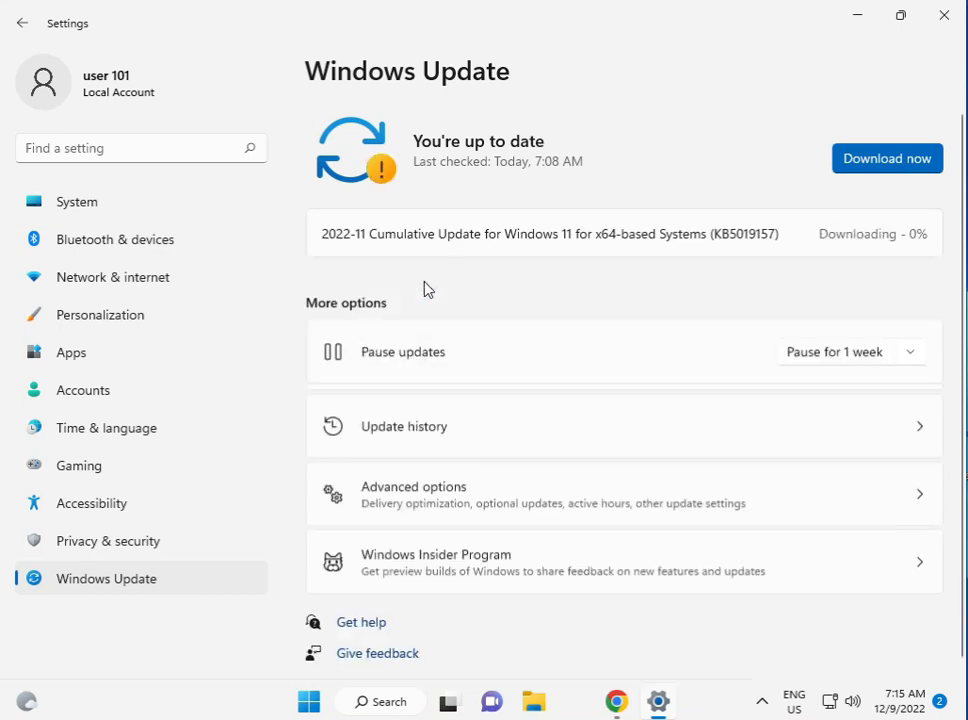